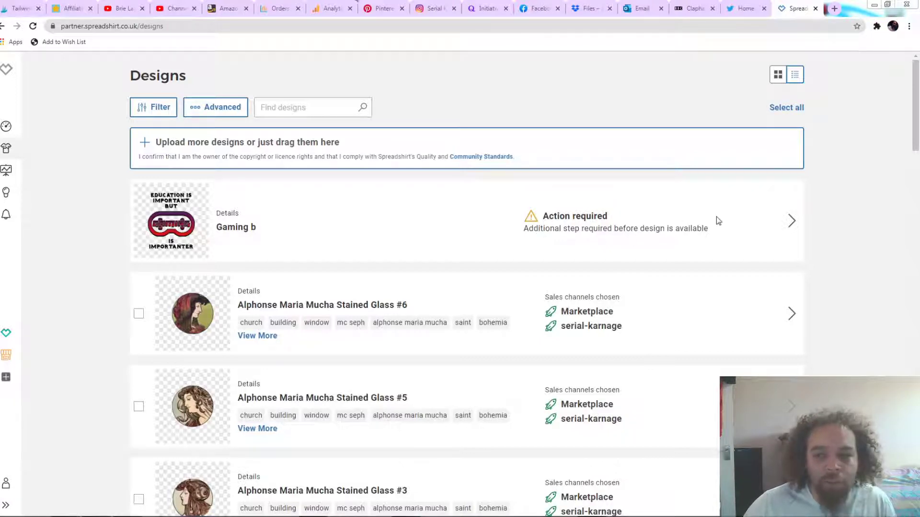
- Open the Gaming b design that requires action, choose its original version and confirm the selection
{"action": "left_click", "coordinate": [790, 224]}
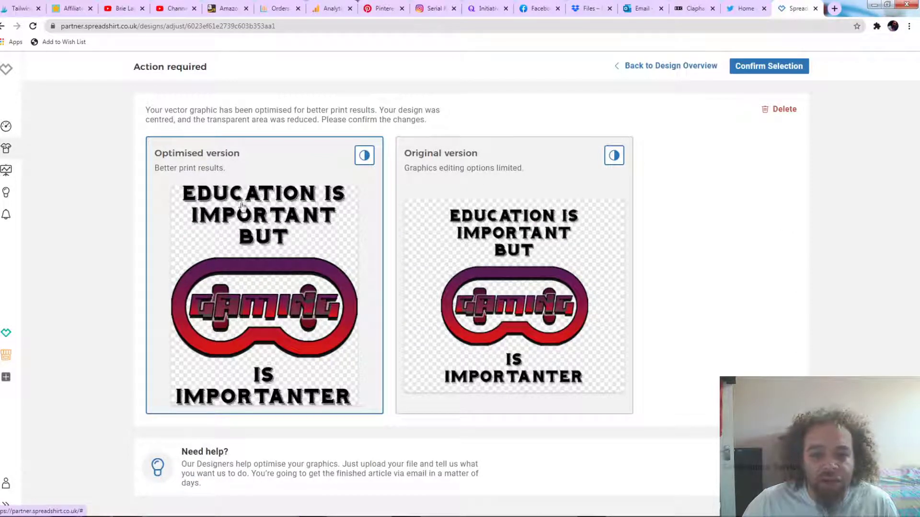
{"action": "left_click", "coordinate": [530, 223]}
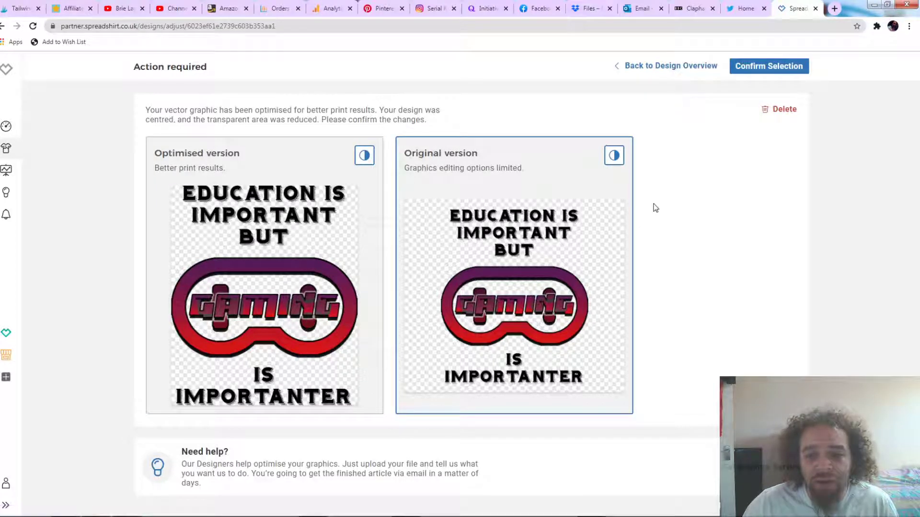
{"action": "left_click", "coordinate": [752, 69]}
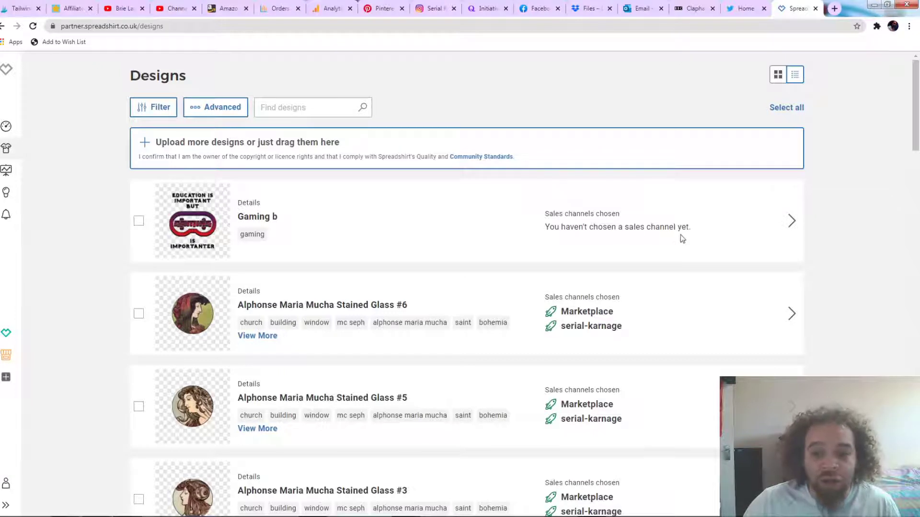
- Enable both the Spreadshirt Marketplace and Spreadshop sales channels for the Gaming b design and continue to the product choice
{"action": "left_click", "coordinate": [791, 223]}
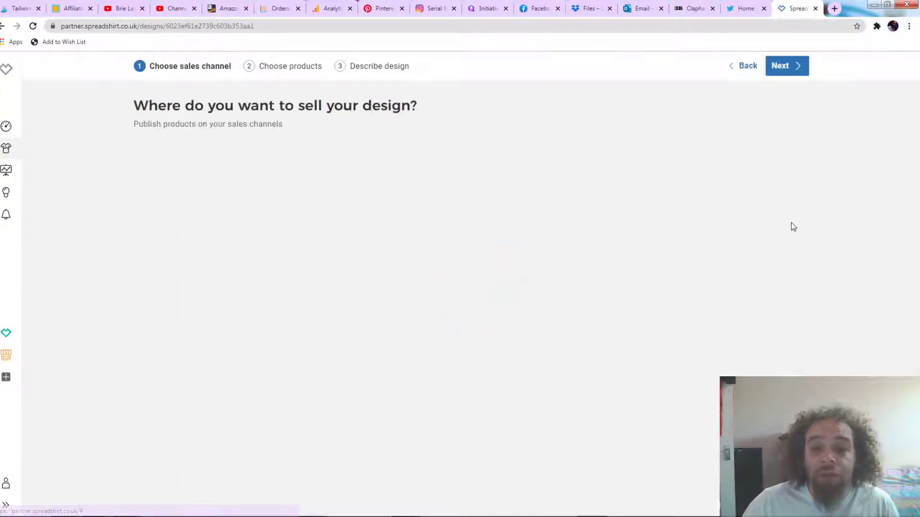
{"action": "left_click", "coordinate": [432, 214]}
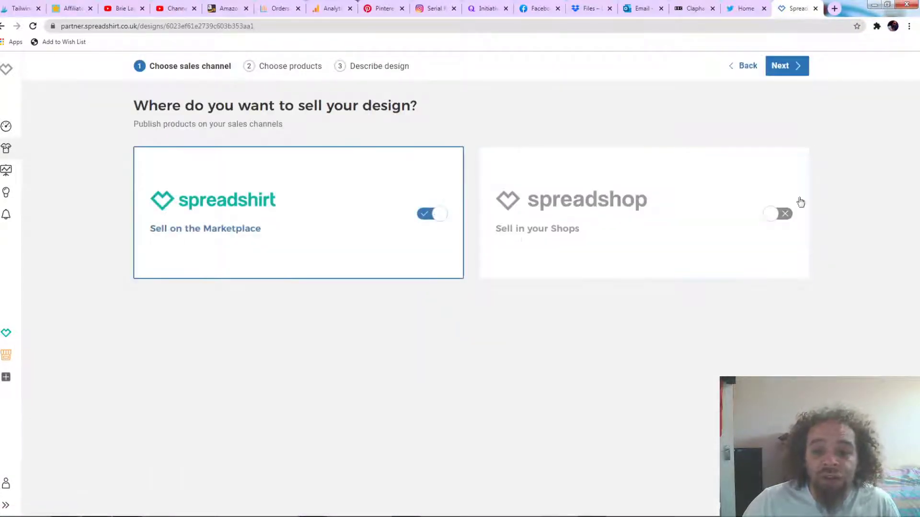
{"action": "left_click", "coordinate": [787, 216]}
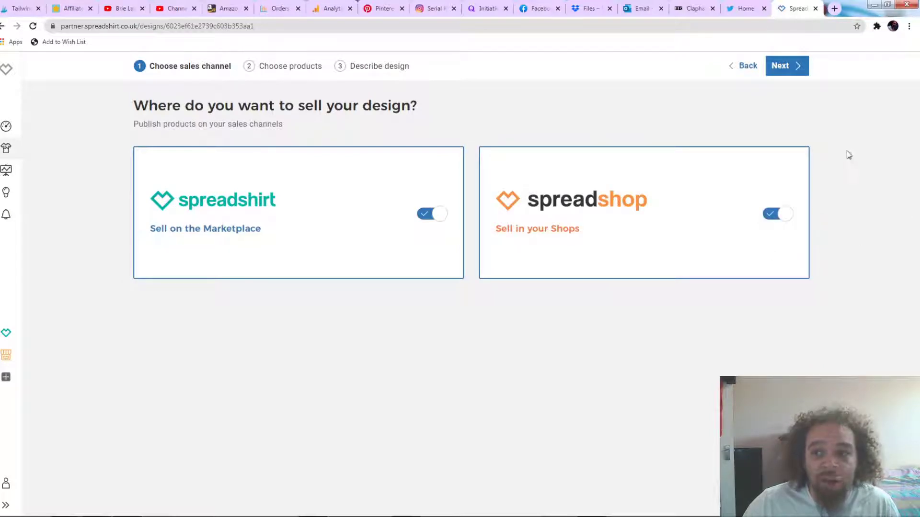
{"action": "left_click", "coordinate": [786, 67]}
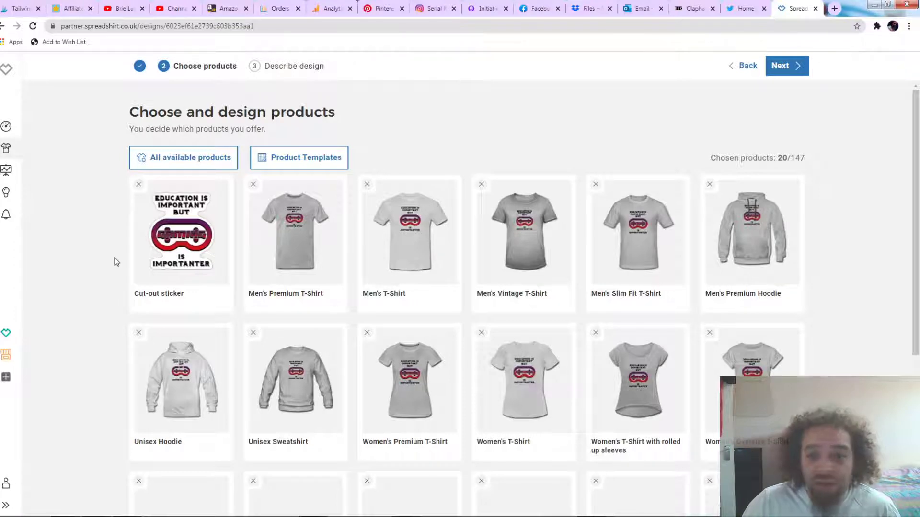
- Review the preselected products for the design and open the full list of available products
{"action": "scroll", "coordinate": [108, 256], "scroll_direction": "down", "scroll_amount": 4}
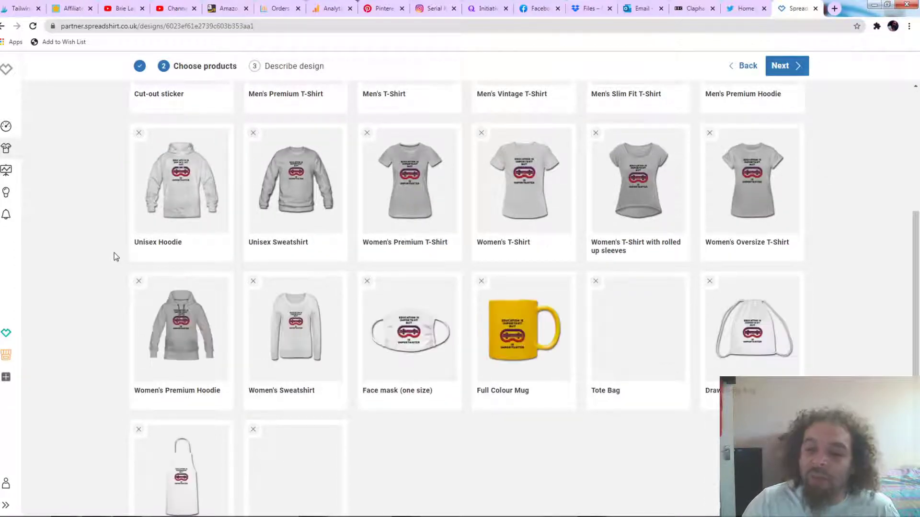
{"action": "scroll", "coordinate": [114, 257], "scroll_direction": "down", "scroll_amount": 1}
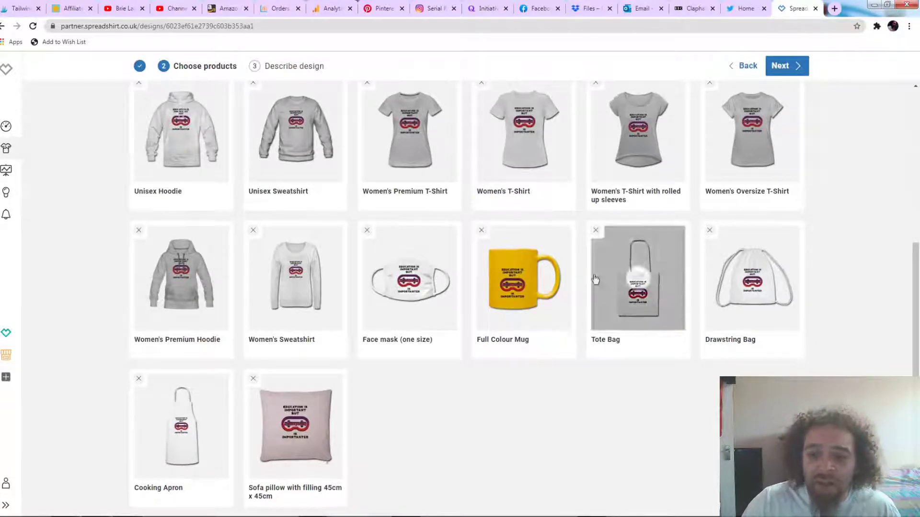
{"action": "mouse_move", "coordinate": [549, 284]}
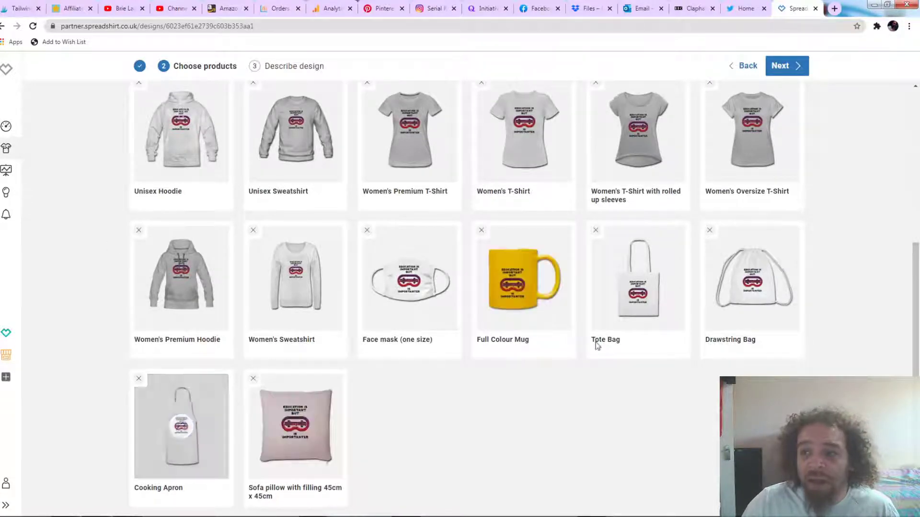
{"action": "scroll", "coordinate": [892, 270], "scroll_direction": "up", "scroll_amount": 5}
{"action": "scroll", "coordinate": [892, 271], "scroll_direction": "up", "scroll_amount": 1}
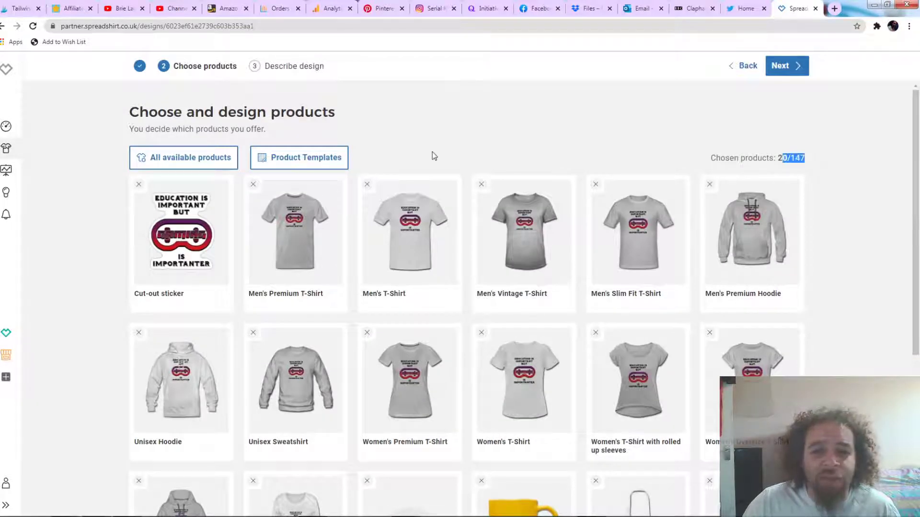
{"action": "left_click", "coordinate": [179, 161]}
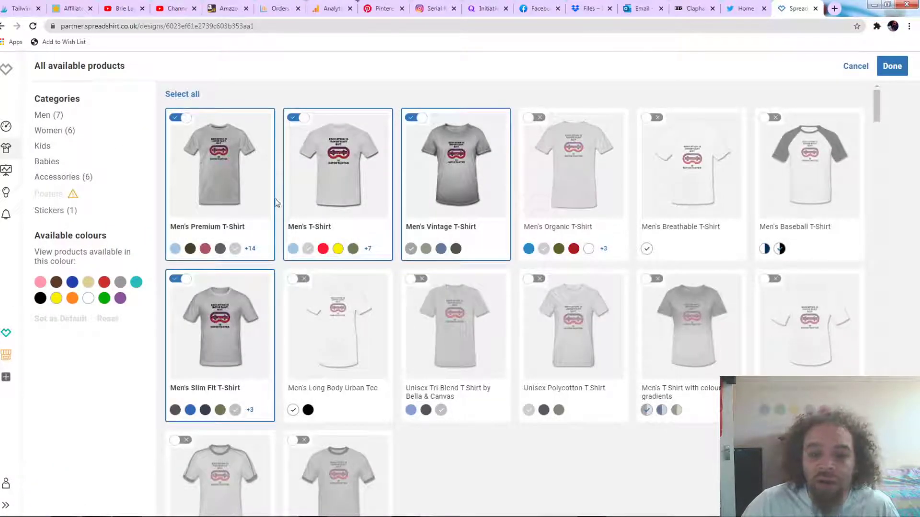
- Select all products in the Men category for the design
{"action": "left_click", "coordinate": [63, 118]}
{"action": "scroll", "coordinate": [487, 255], "scroll_direction": "down", "scroll_amount": 15}
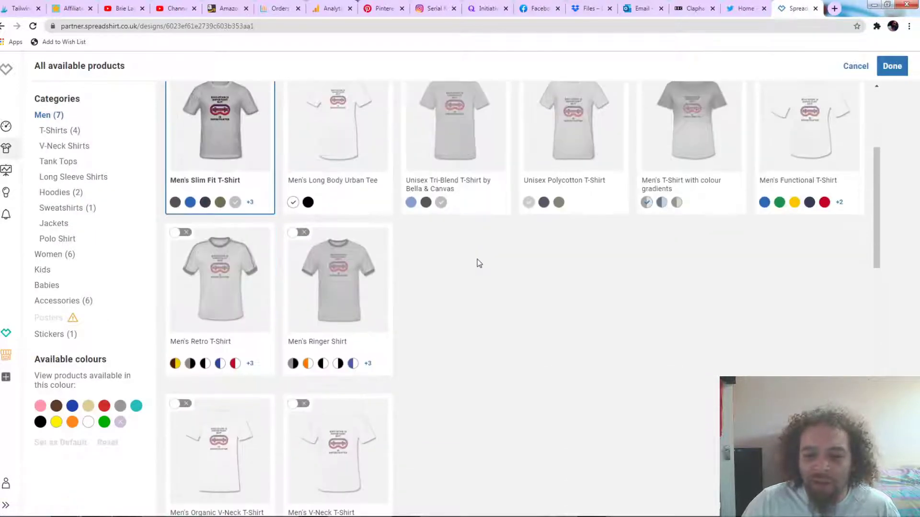
{"action": "scroll", "coordinate": [469, 267], "scroll_direction": "down", "scroll_amount": 3}
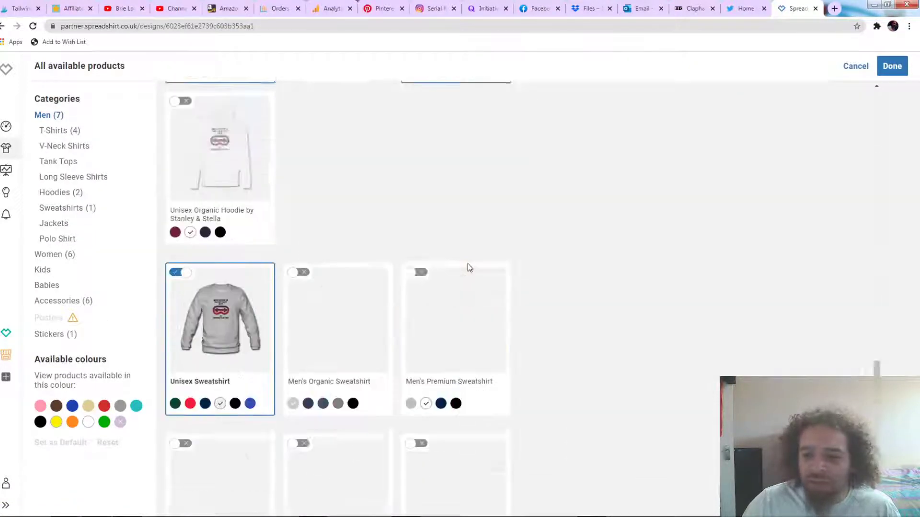
{"action": "scroll", "coordinate": [469, 267], "scroll_direction": "up", "scroll_amount": 20}
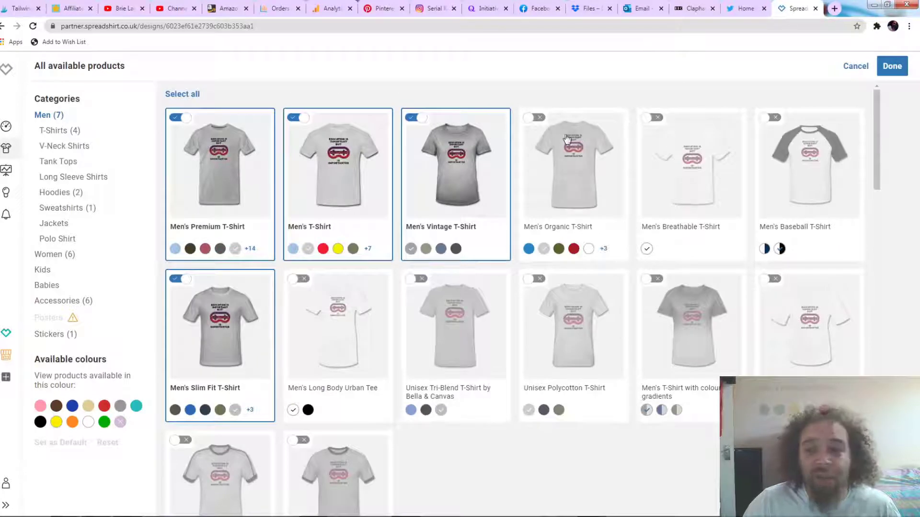
{"action": "left_click", "coordinate": [187, 94]}
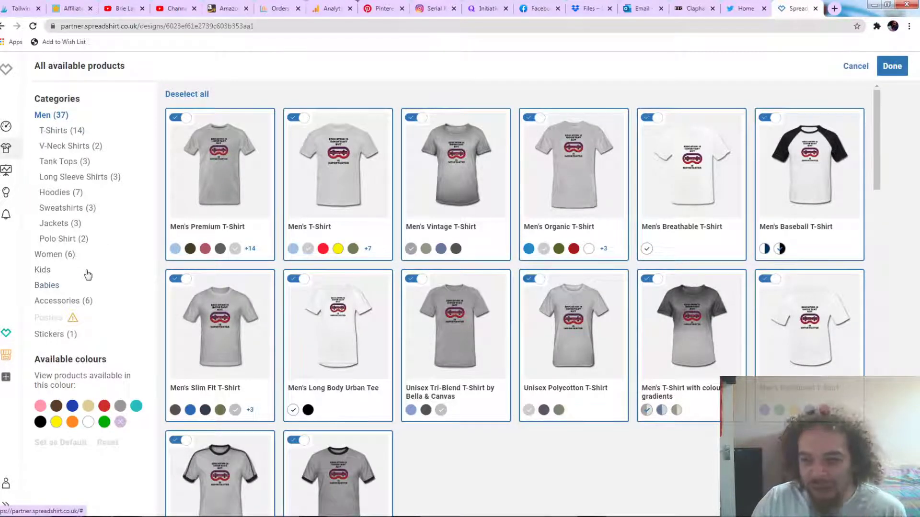
{"action": "left_click", "coordinate": [72, 133]}
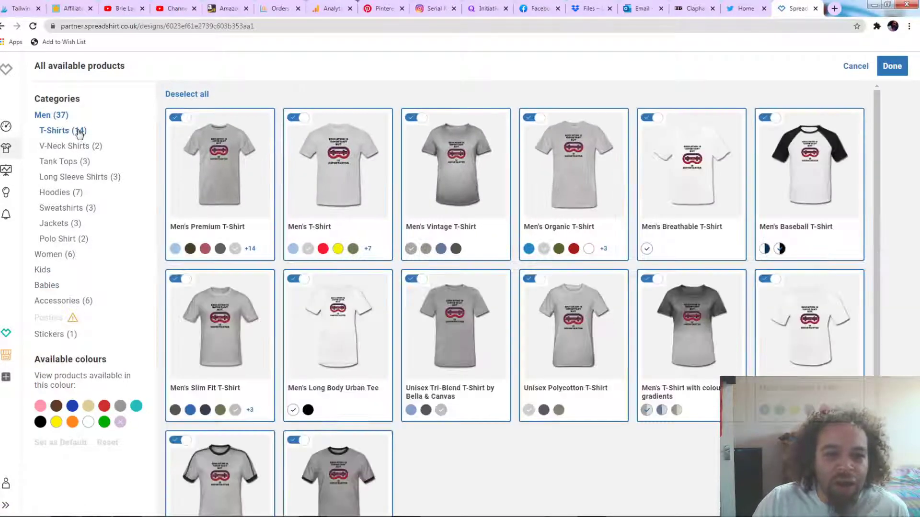
{"action": "left_click", "coordinate": [52, 116]}
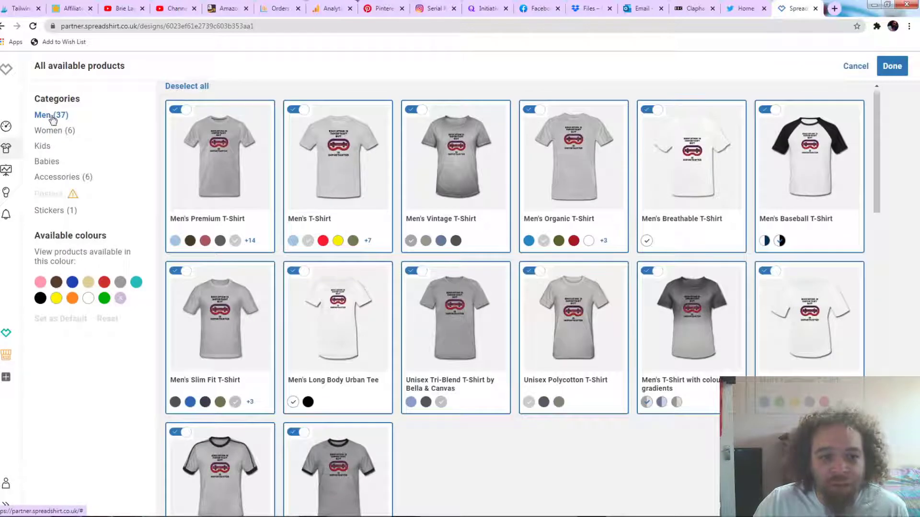
- Select all products in the Women category and look through the selection
{"action": "left_click", "coordinate": [48, 131]}
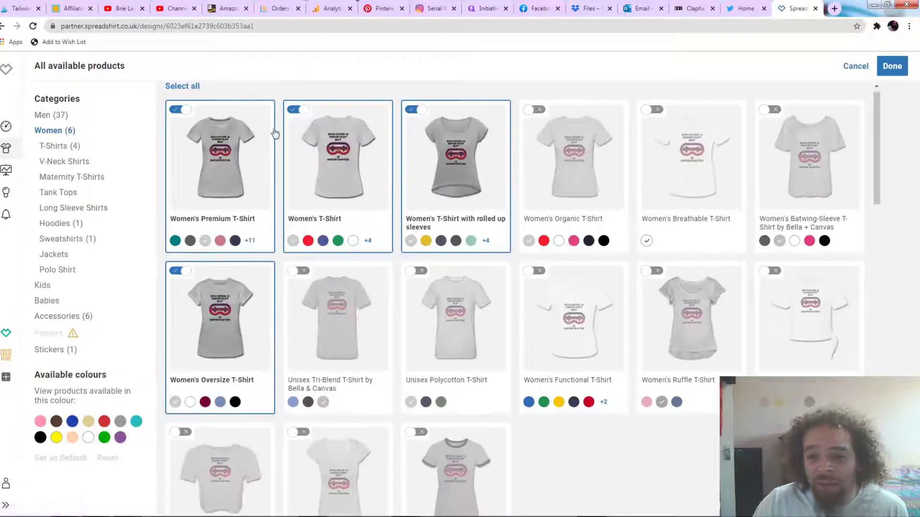
{"action": "left_click", "coordinate": [185, 88]}
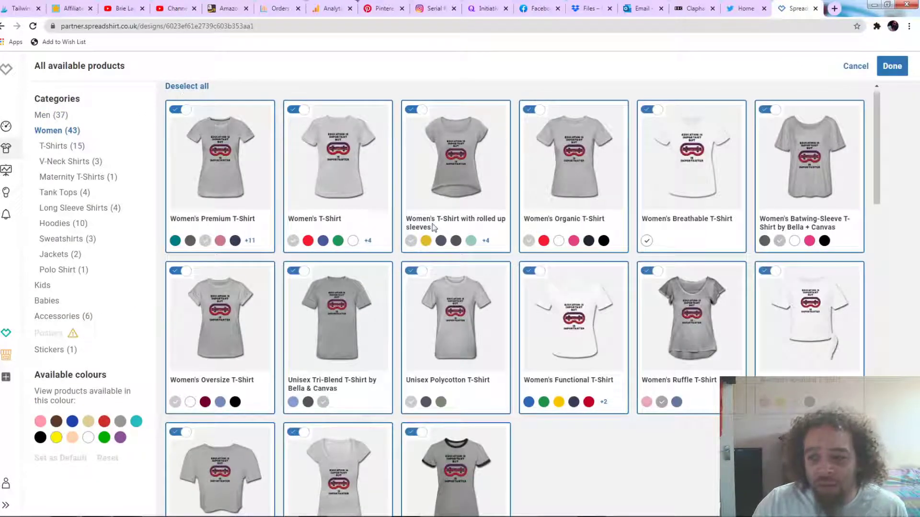
{"action": "scroll", "coordinate": [433, 228], "scroll_direction": "down", "scroll_amount": 8}
{"action": "scroll", "coordinate": [364, 210], "scroll_direction": "down", "scroll_amount": 7}
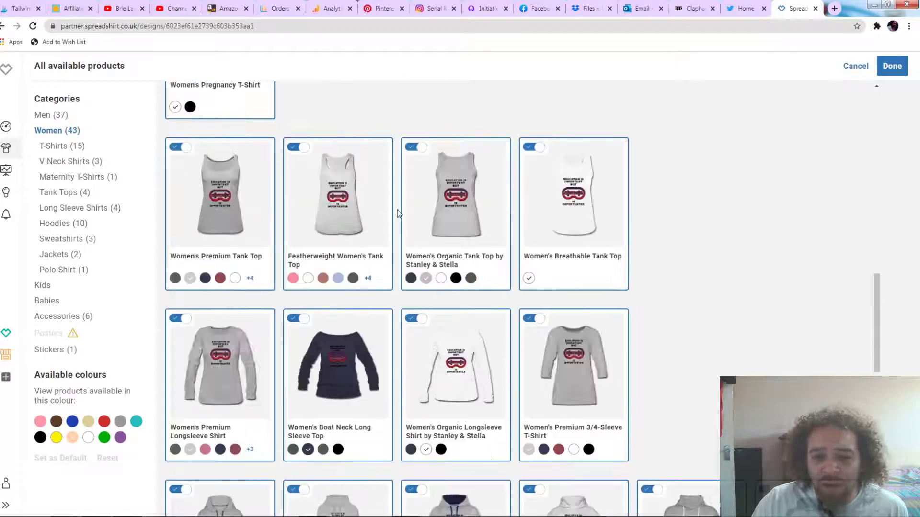
{"action": "scroll", "coordinate": [394, 212], "scroll_direction": "down", "scroll_amount": 12}
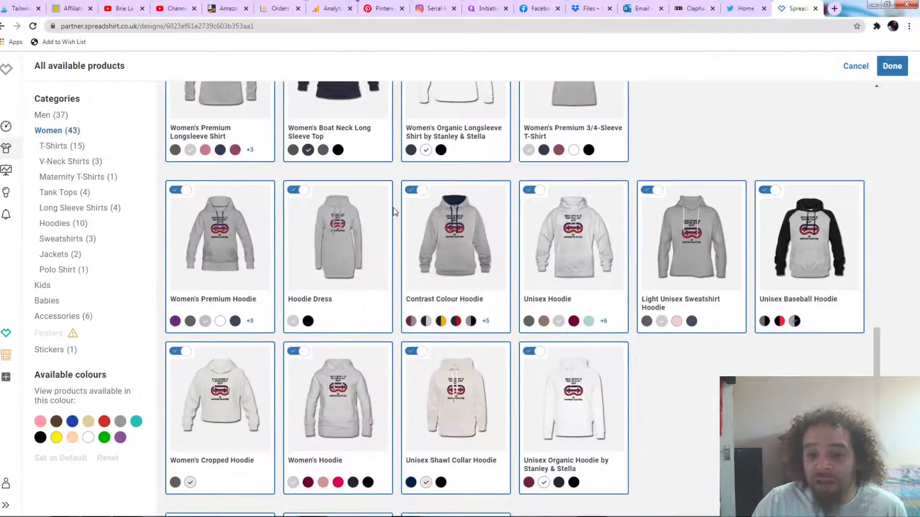
{"action": "scroll", "coordinate": [394, 211], "scroll_direction": "down", "scroll_amount": 3}
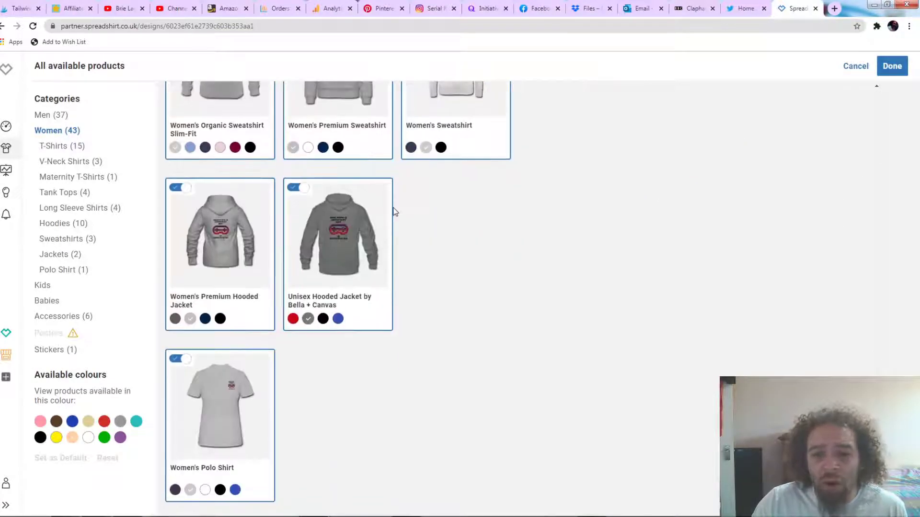
- Exclude the Women's Polo Shirt from the selected women's products and collapse the Women category
{"action": "scroll", "coordinate": [394, 211], "scroll_direction": "up", "scroll_amount": 20}
{"action": "scroll", "coordinate": [394, 211], "scroll_direction": "down", "scroll_amount": 8}
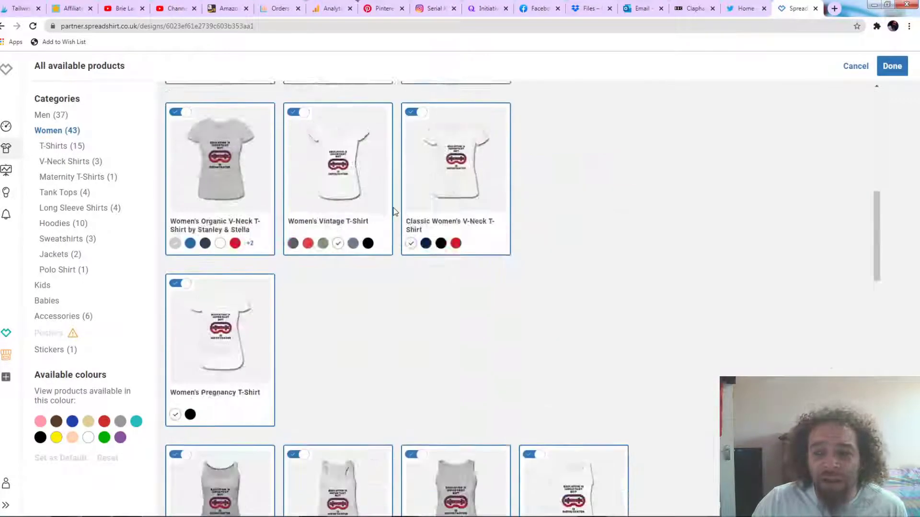
{"action": "scroll", "coordinate": [394, 211], "scroll_direction": "down", "scroll_amount": 18}
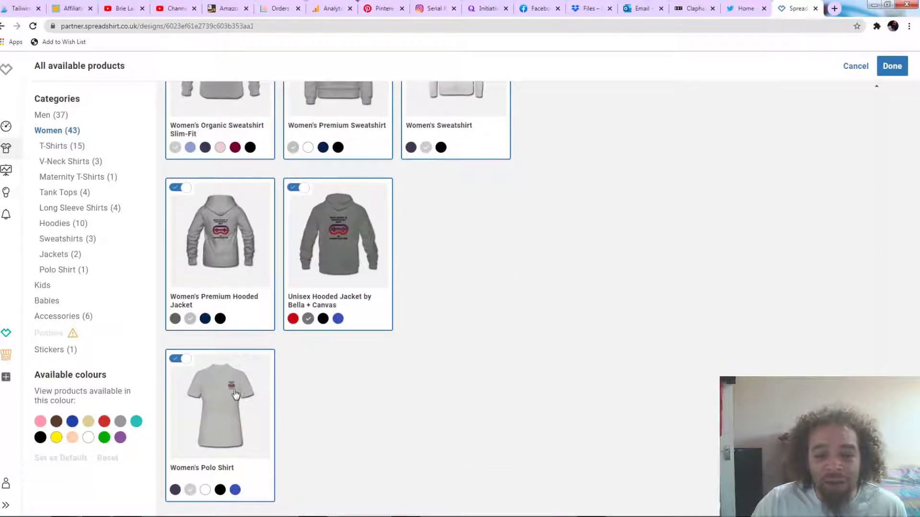
{"action": "left_click", "coordinate": [186, 360]}
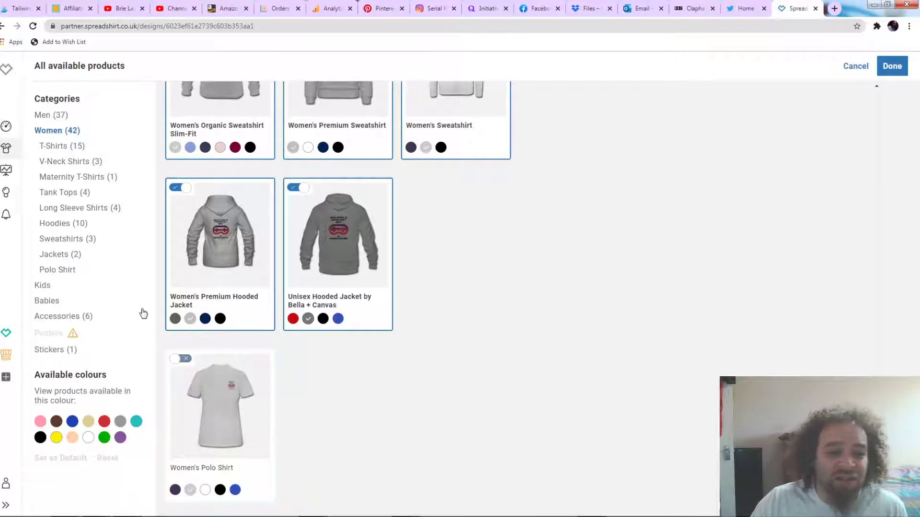
{"action": "scroll", "coordinate": [284, 263], "scroll_direction": "up", "scroll_amount": 12}
{"action": "left_click", "coordinate": [67, 131]}
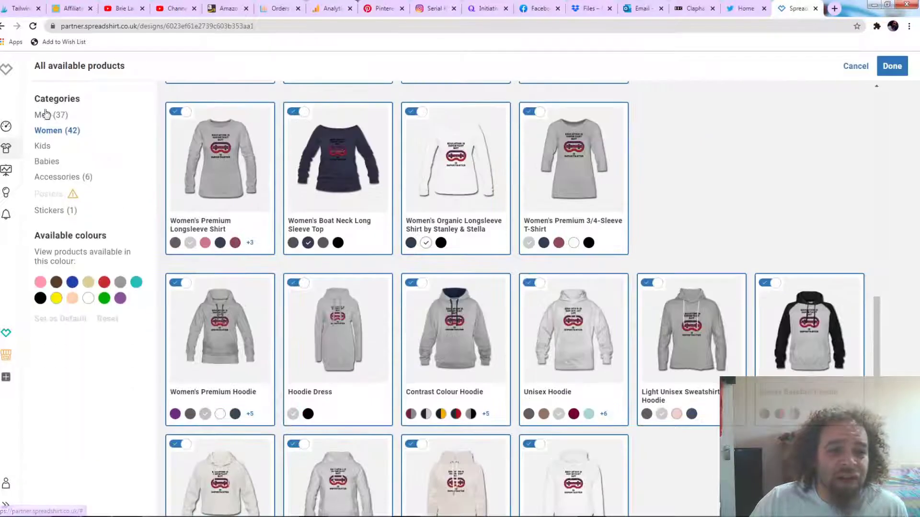
- Select all products in the Kids category, check them and collapse the category
{"action": "left_click", "coordinate": [50, 150]}
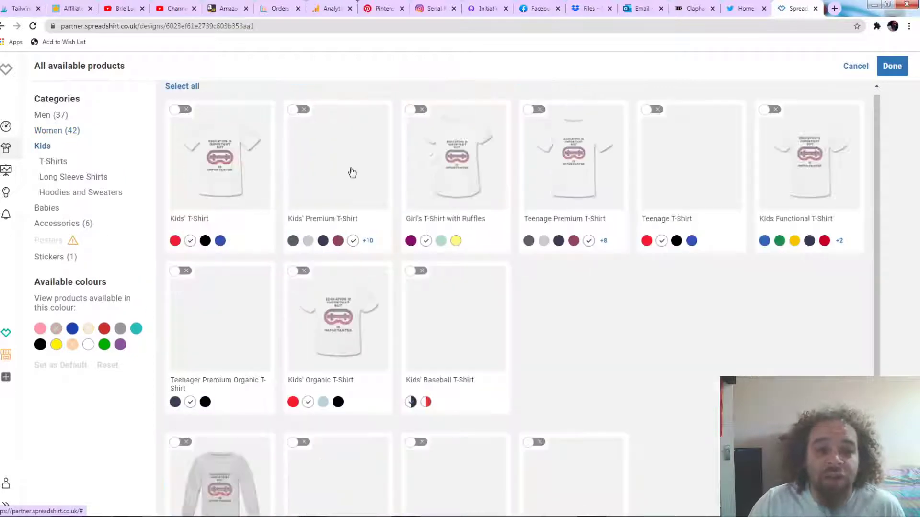
{"action": "left_click", "coordinate": [182, 86]}
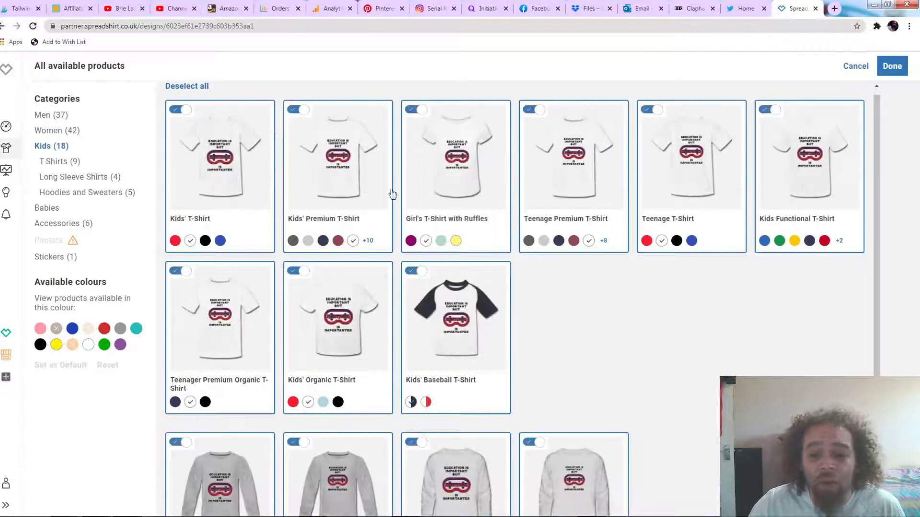
{"action": "scroll", "coordinate": [390, 195], "scroll_direction": "down", "scroll_amount": 5}
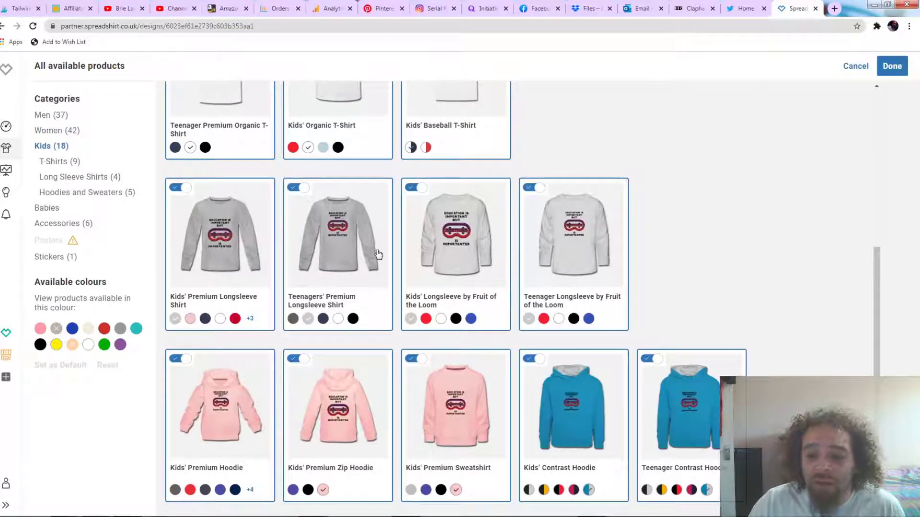
{"action": "scroll", "coordinate": [274, 333], "scroll_direction": "up", "scroll_amount": 5}
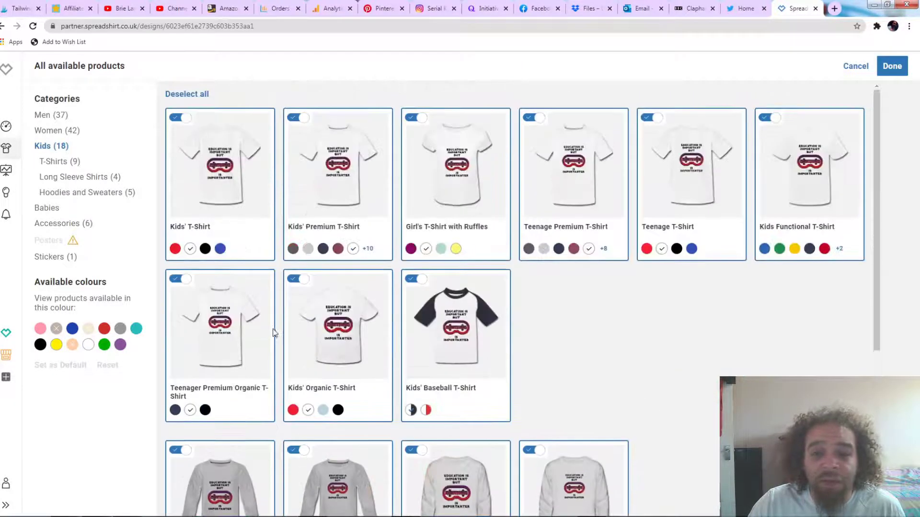
{"action": "left_click", "coordinate": [59, 150]}
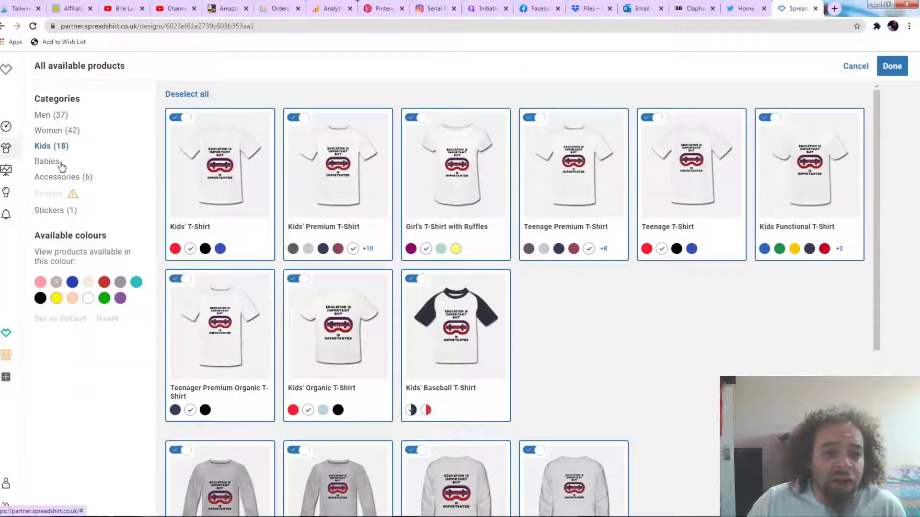
- Select all products in the Babies category and check the bodysuits, bibs and caps
{"action": "left_click", "coordinate": [57, 163]}
{"action": "left_click", "coordinate": [181, 94]}
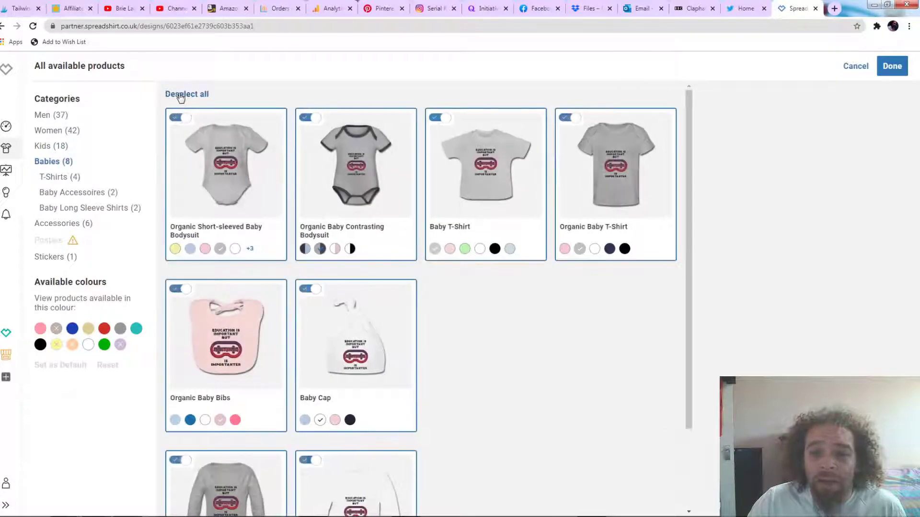
{"action": "scroll", "coordinate": [408, 250], "scroll_direction": "down", "scroll_amount": 2}
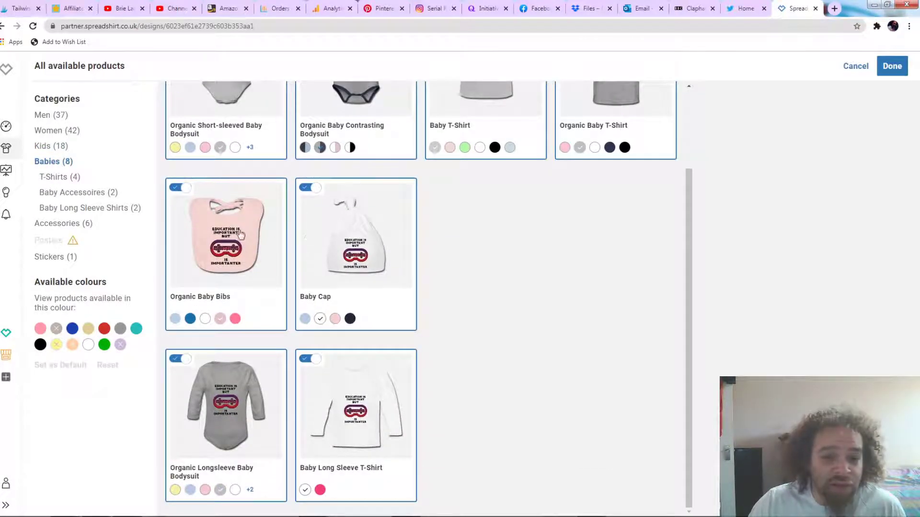
{"action": "scroll", "coordinate": [377, 246], "scroll_direction": "up", "scroll_amount": 2}
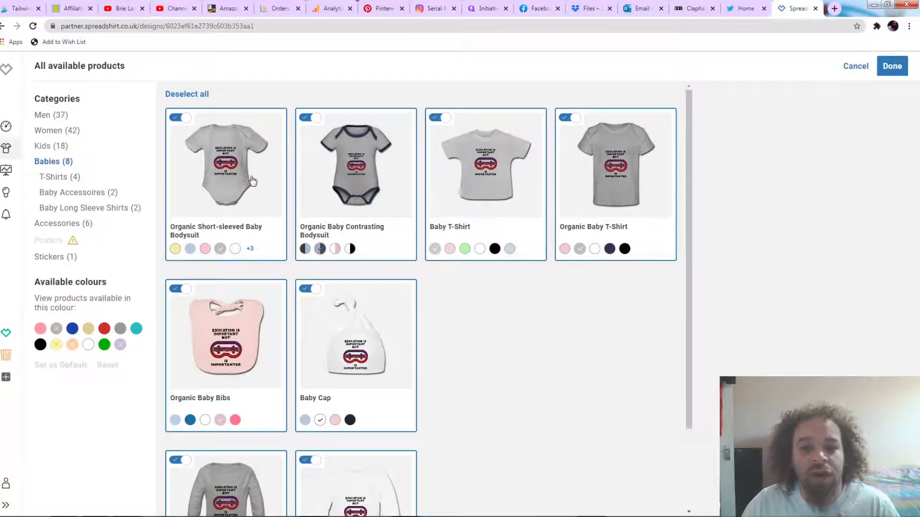
- Collapse the Babies category, then select all products in the Accessories category and look through them
{"action": "left_click", "coordinate": [53, 163]}
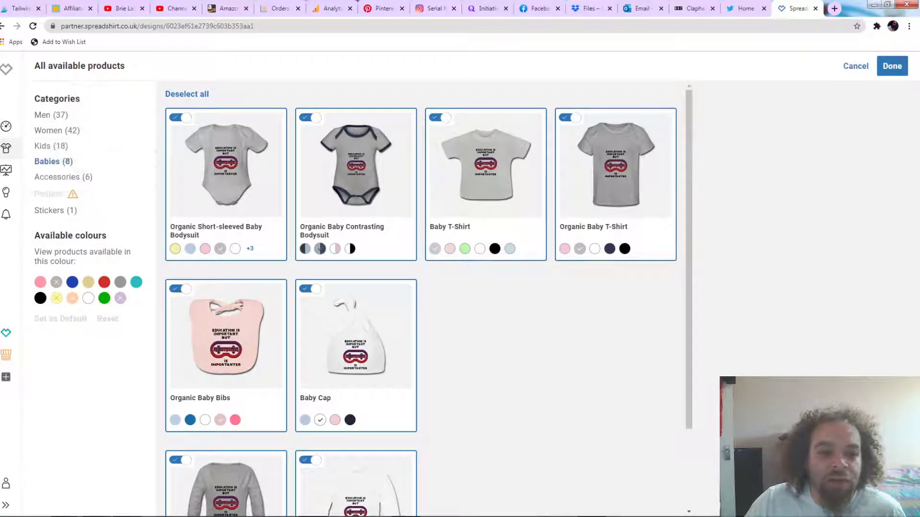
{"action": "left_click", "coordinate": [41, 178]}
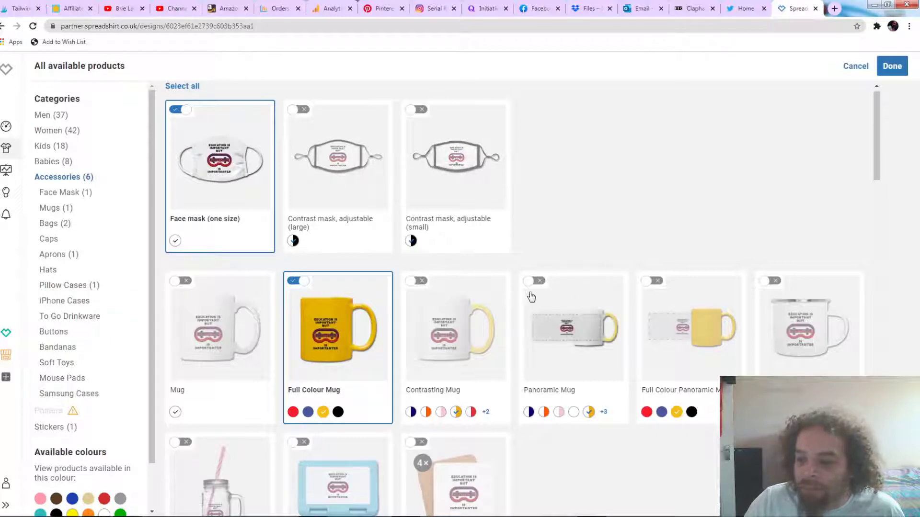
{"action": "scroll", "coordinate": [424, 301], "scroll_direction": "down", "scroll_amount": 2}
{"action": "scroll", "coordinate": [424, 301], "scroll_direction": "down", "scroll_amount": 5}
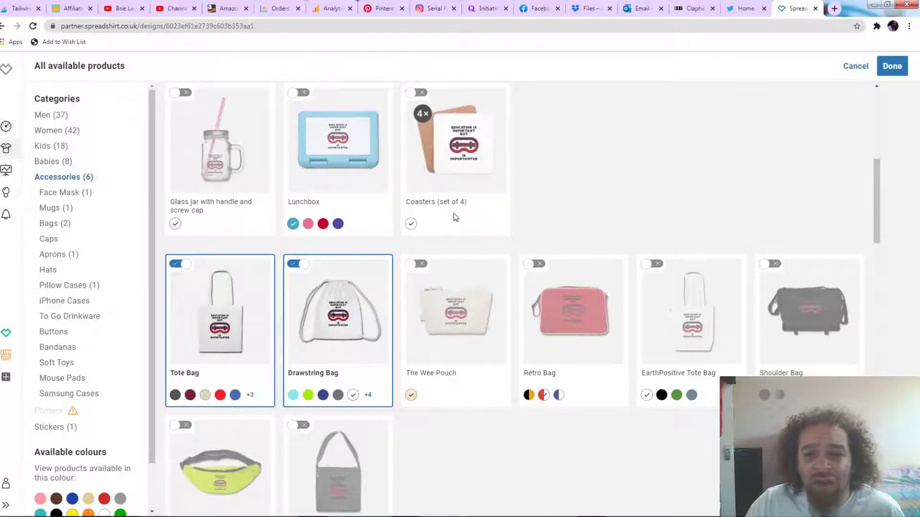
{"action": "scroll", "coordinate": [306, 310], "scroll_direction": "down", "scroll_amount": 12}
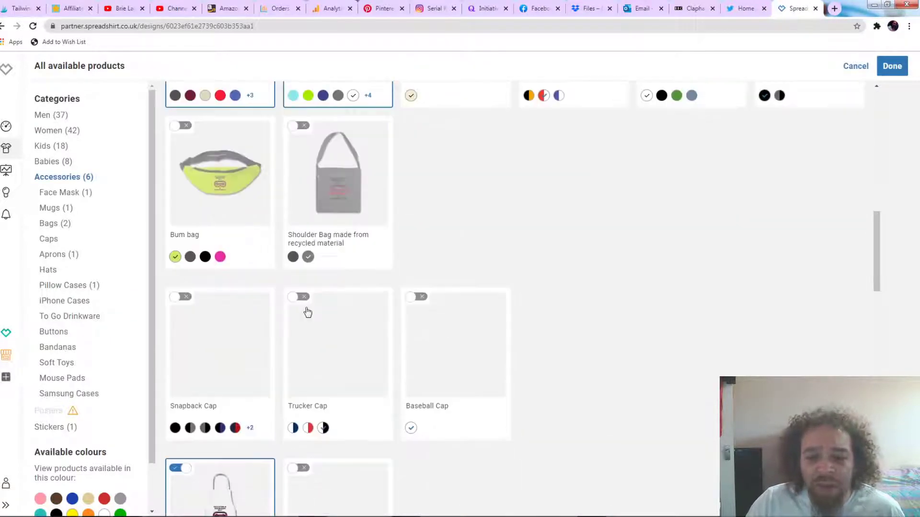
{"action": "scroll", "coordinate": [306, 302], "scroll_direction": "down", "scroll_amount": 10}
{"action": "scroll", "coordinate": [306, 292], "scroll_direction": "up", "scroll_amount": 20}
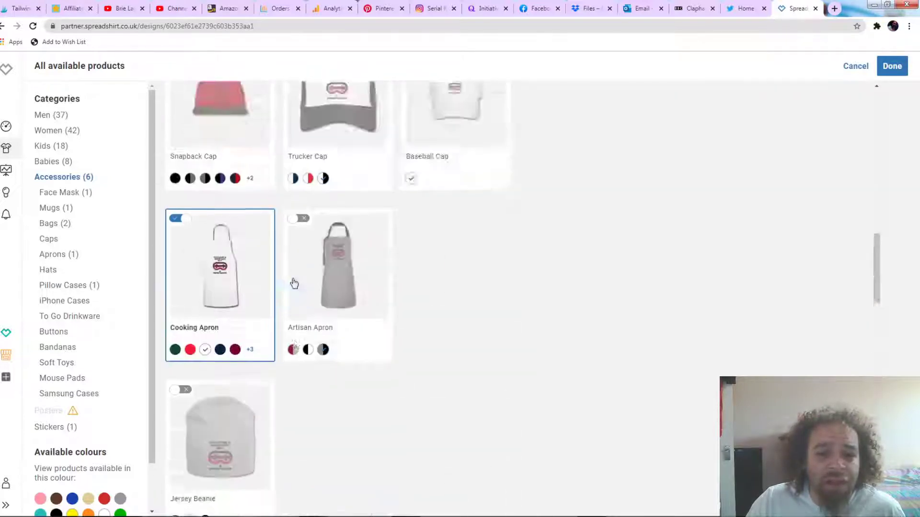
{"action": "scroll", "coordinate": [228, 262], "scroll_direction": "up", "scroll_amount": 4}
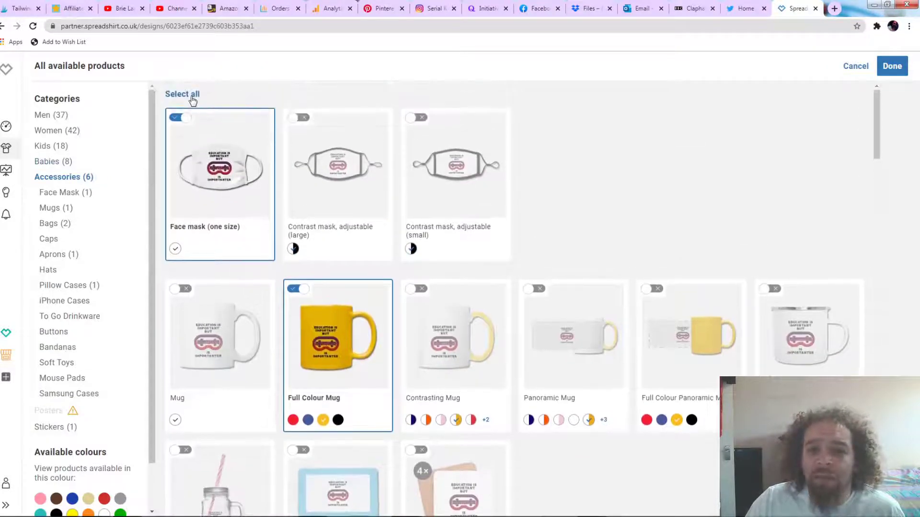
{"action": "left_click", "coordinate": [192, 94]}
{"action": "scroll", "coordinate": [657, 205], "scroll_direction": "down", "scroll_amount": 12}
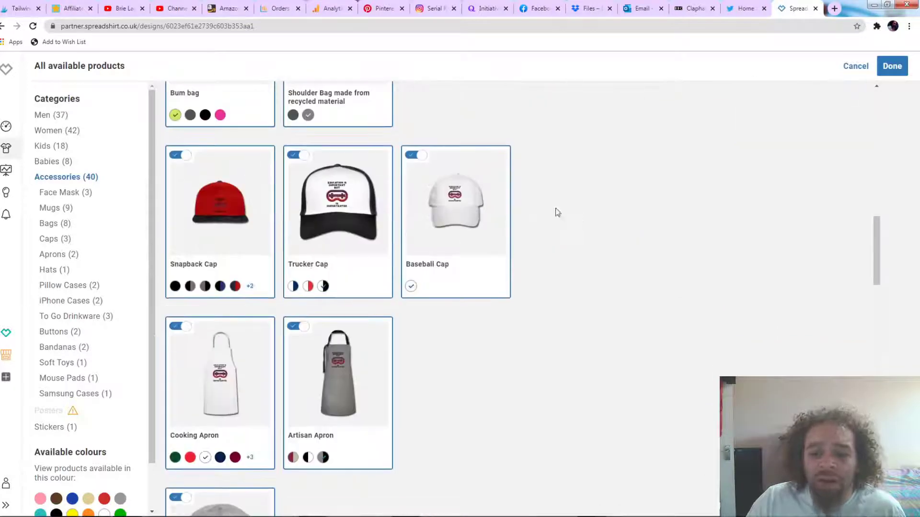
{"action": "scroll", "coordinate": [443, 257], "scroll_direction": "down", "scroll_amount": 20}
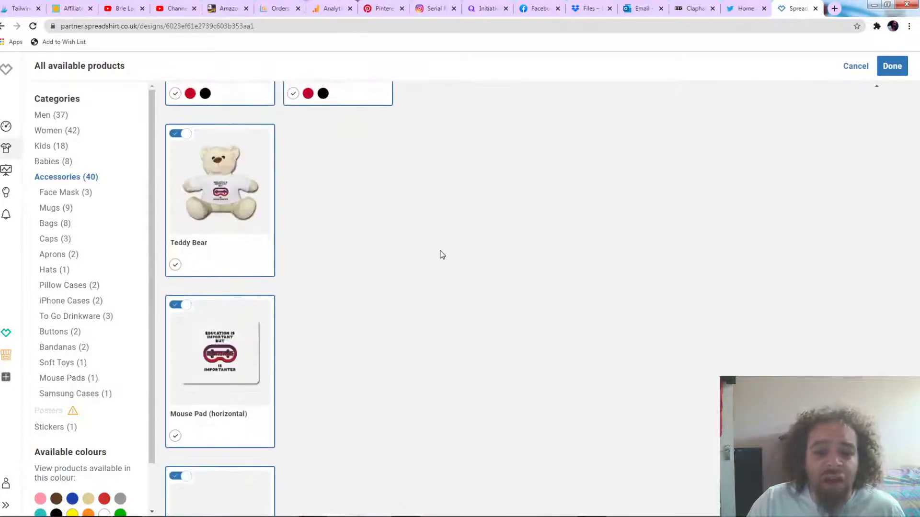
{"action": "scroll", "coordinate": [443, 254], "scroll_direction": "up", "scroll_amount": 20}
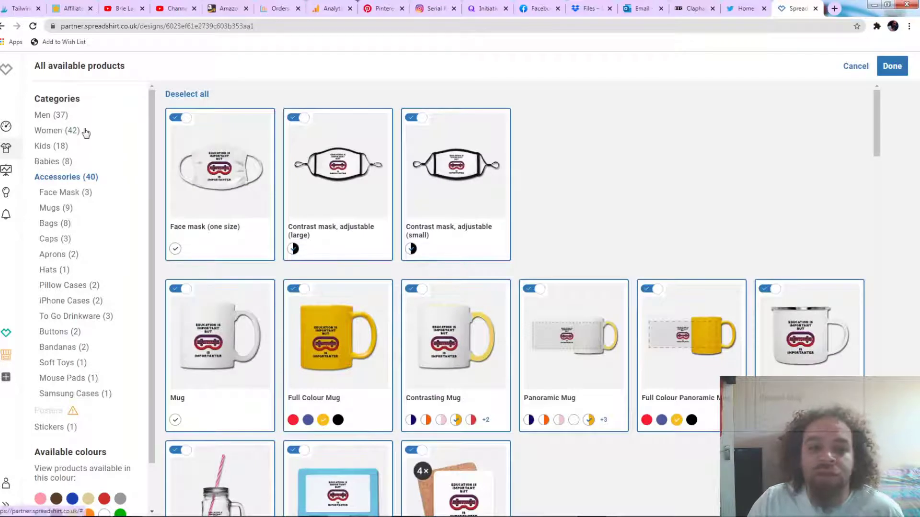
{"action": "left_click", "coordinate": [66, 179]}
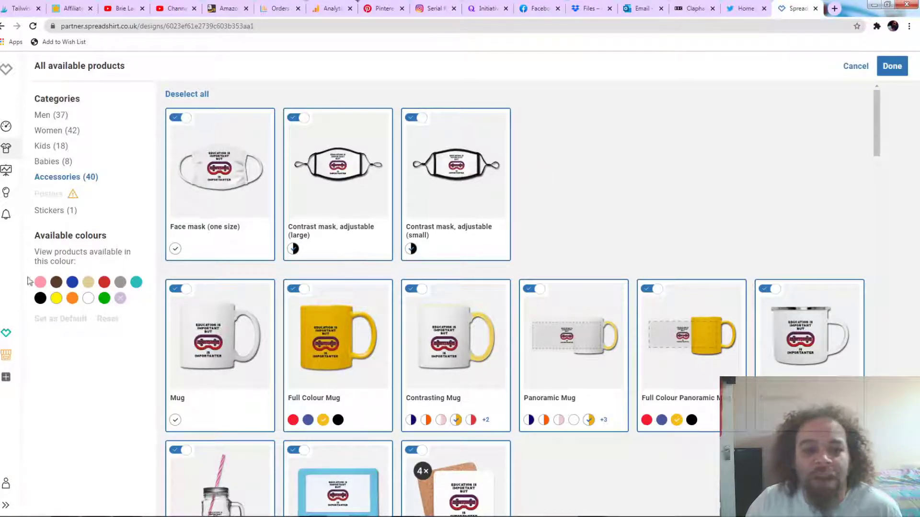
- Confirm the product selection with the cut-out sticker included and continue to describing the design
{"action": "left_click", "coordinate": [52, 214]}
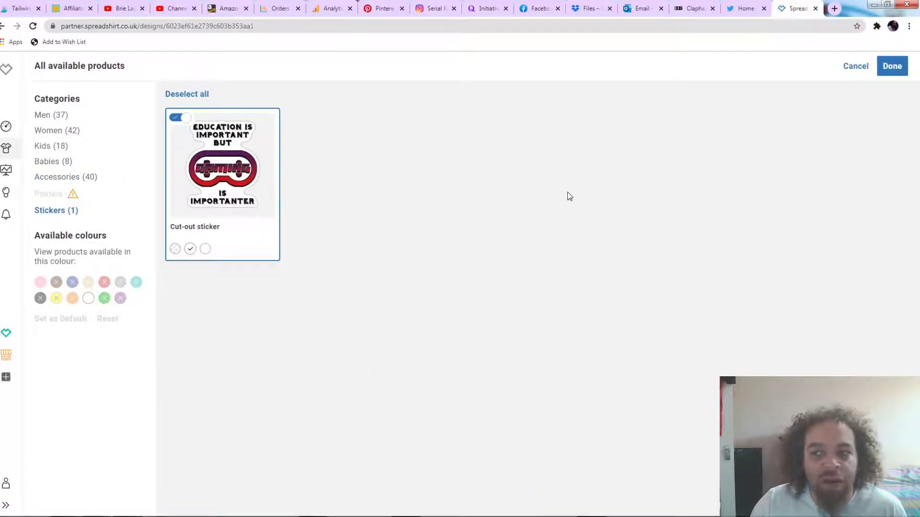
{"action": "left_click", "coordinate": [892, 66]}
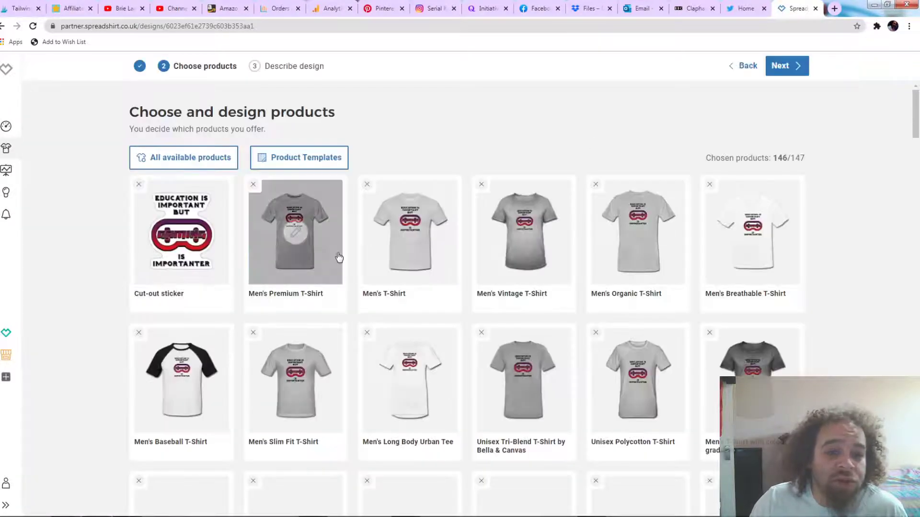
{"action": "scroll", "coordinate": [841, 206], "scroll_direction": "down", "scroll_amount": 15}
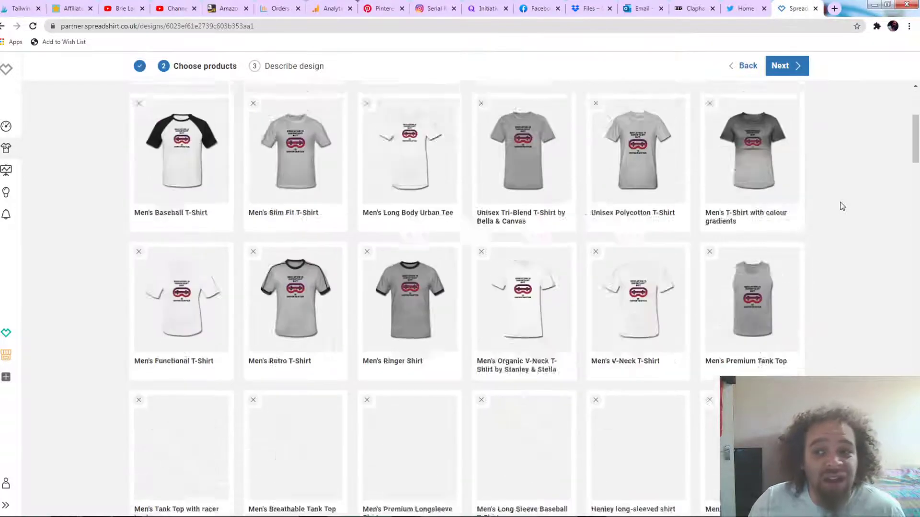
{"action": "scroll", "coordinate": [841, 205], "scroll_direction": "up", "scroll_amount": 15}
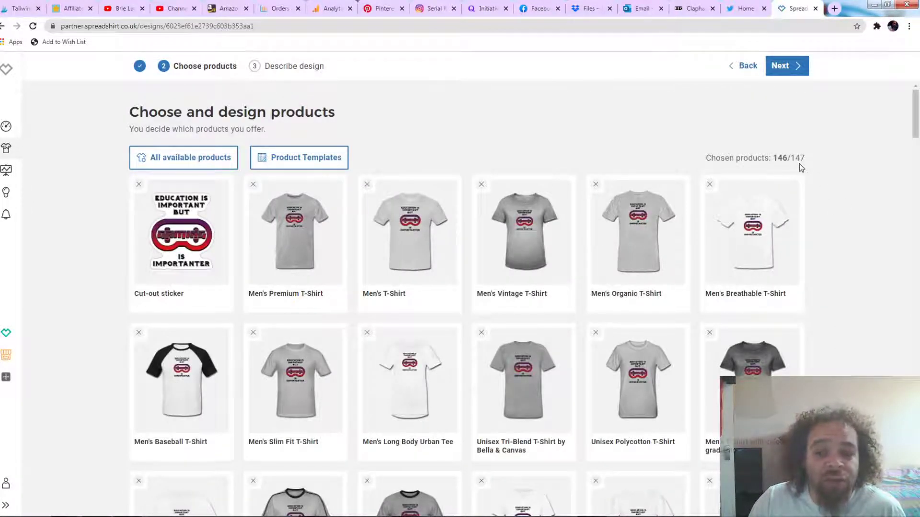
{"action": "left_click", "coordinate": [786, 66]}
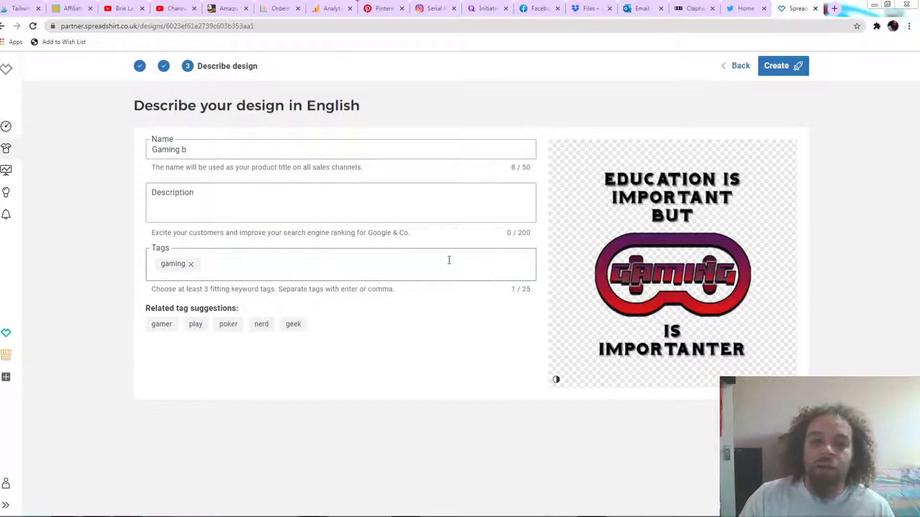
- Fill in the design description with "Video game slogan design. Education is important but gaming is importanter."
{"action": "left_click", "coordinate": [220, 216]}
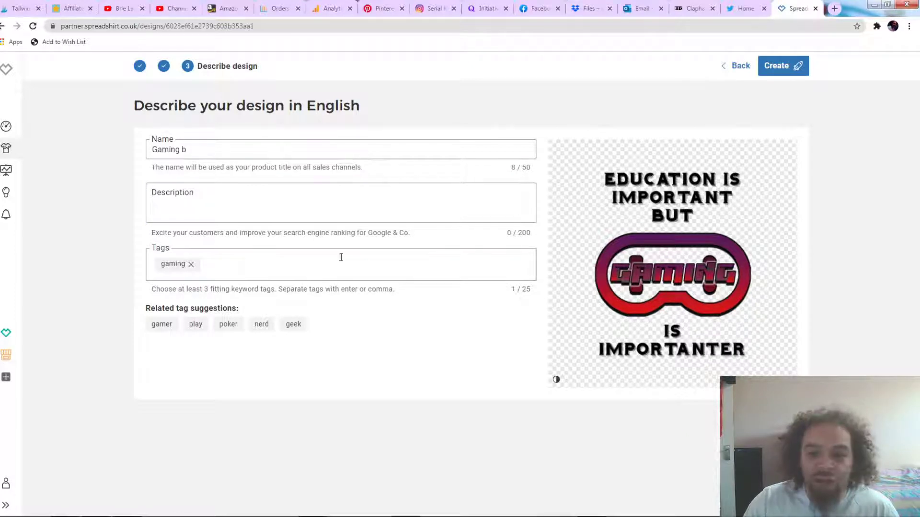
{"action": "left_click", "coordinate": [179, 203]}
{"action": "right_click", "coordinate": [179, 206]}
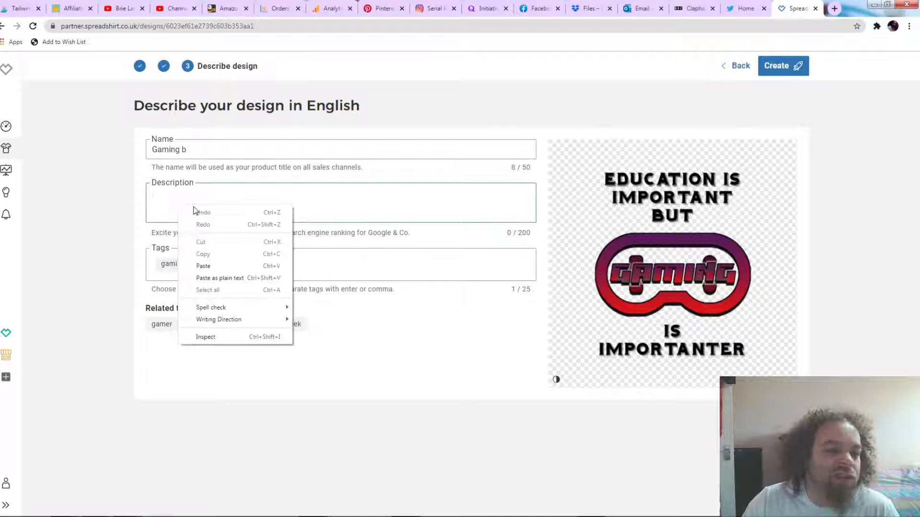
{"action": "left_click", "coordinate": [203, 266]}
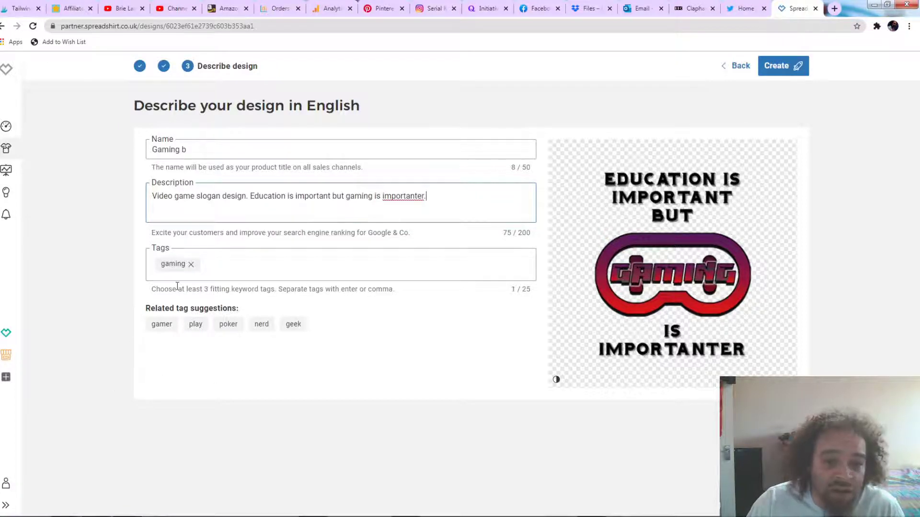
- Replace the existing gaming tag with the copied keyword list, including video games, computer games, funny, slogan and gaming is importanter
{"action": "left_click", "coordinate": [190, 264]}
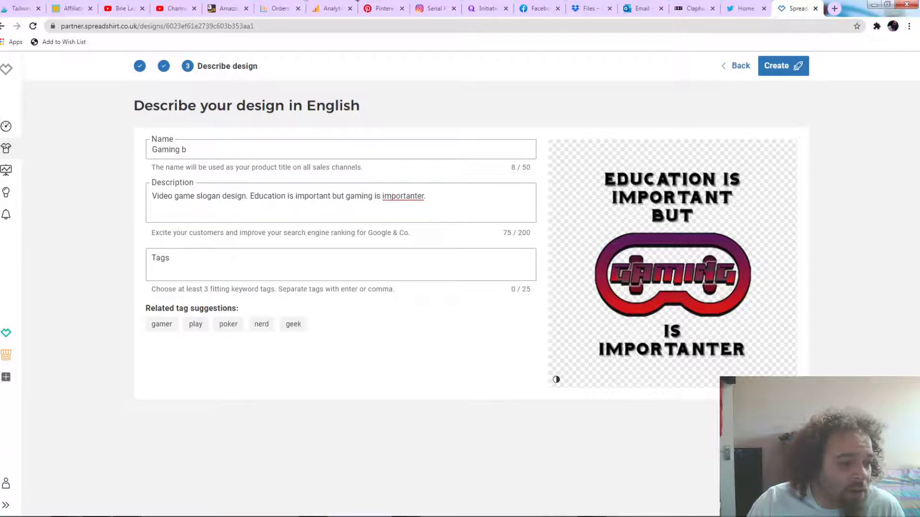
{"action": "left_click", "coordinate": [263, 265]}
{"action": "right_click", "coordinate": [265, 266]}
{"action": "left_click", "coordinate": [289, 327]}
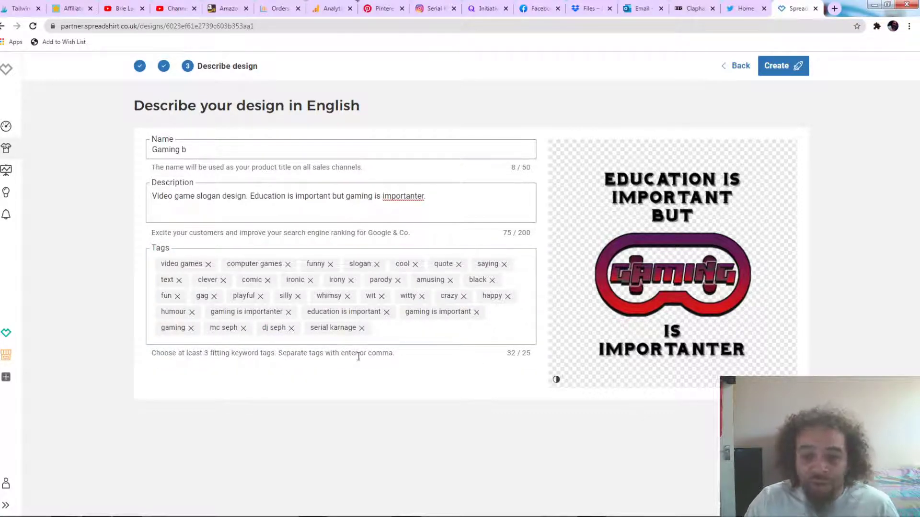
- Remove the three artist-name tags and the tags whimsy, silly, witty, irony and ironic
{"action": "left_click", "coordinate": [362, 328]}
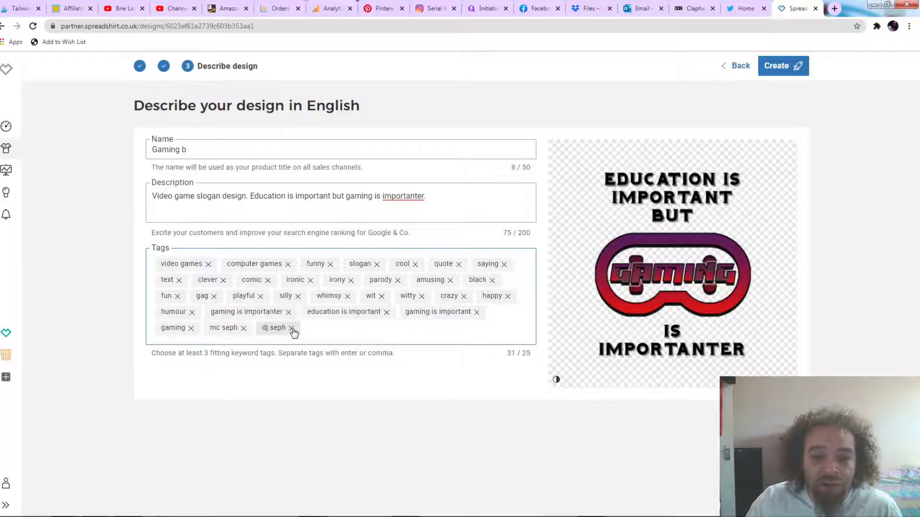
{"action": "left_click", "coordinate": [291, 329]}
{"action": "left_click", "coordinate": [243, 328]}
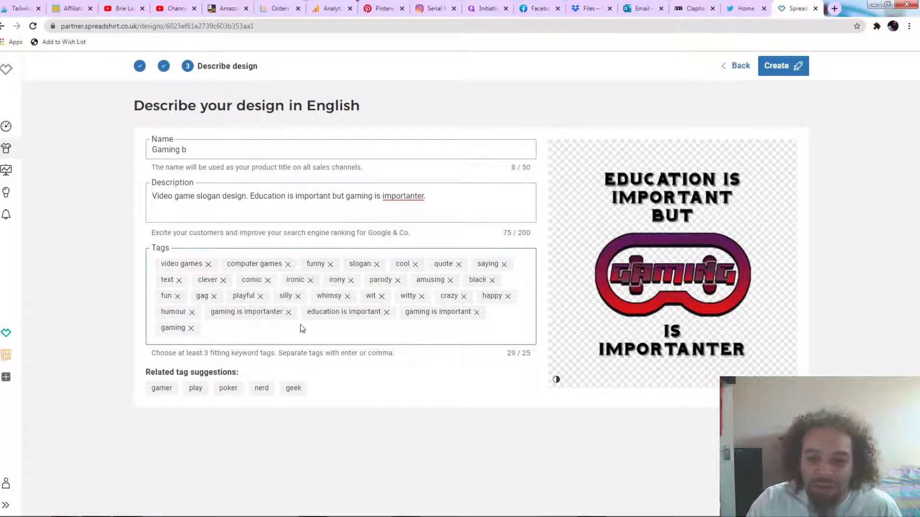
{"action": "left_click", "coordinate": [347, 297]}
{"action": "left_click", "coordinate": [302, 299]}
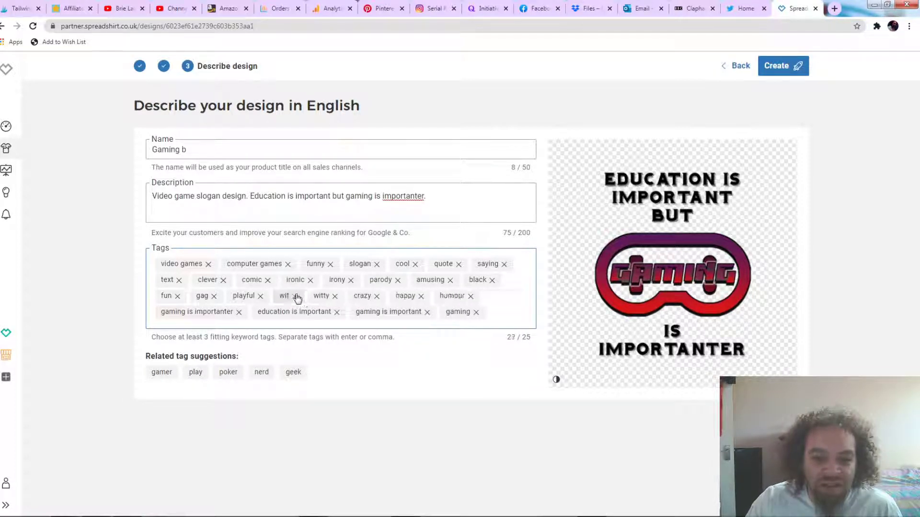
{"action": "left_click", "coordinate": [334, 297]}
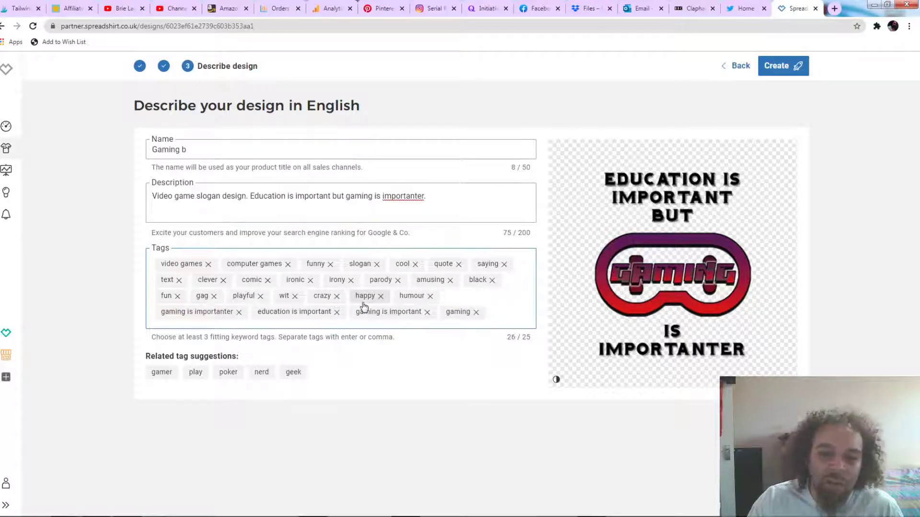
{"action": "left_click", "coordinate": [350, 281]}
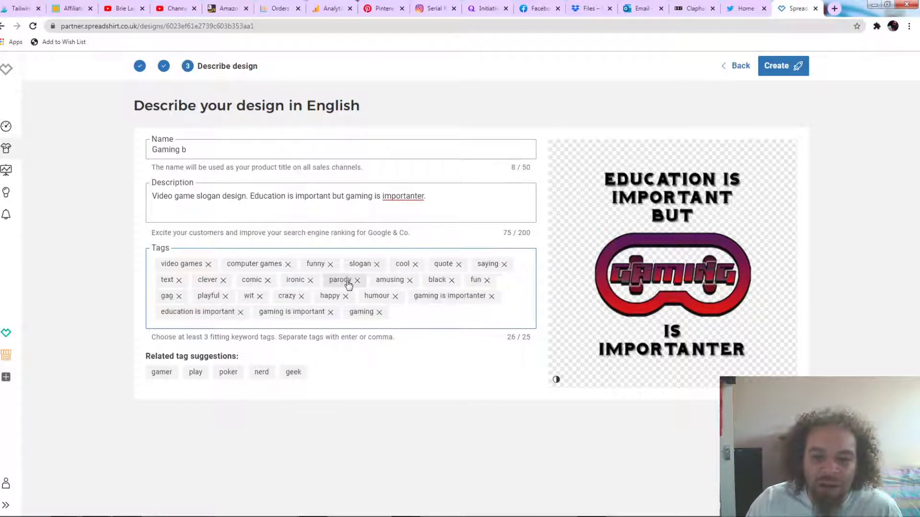
{"action": "left_click", "coordinate": [310, 280]}
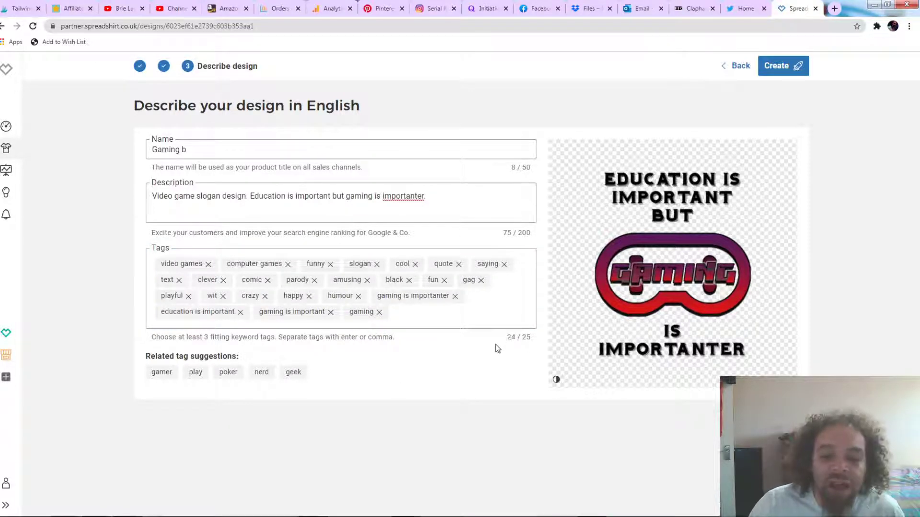
- Change the design name to "Gaming is Importanter" and create the products
{"action": "left_click", "coordinate": [195, 153]}
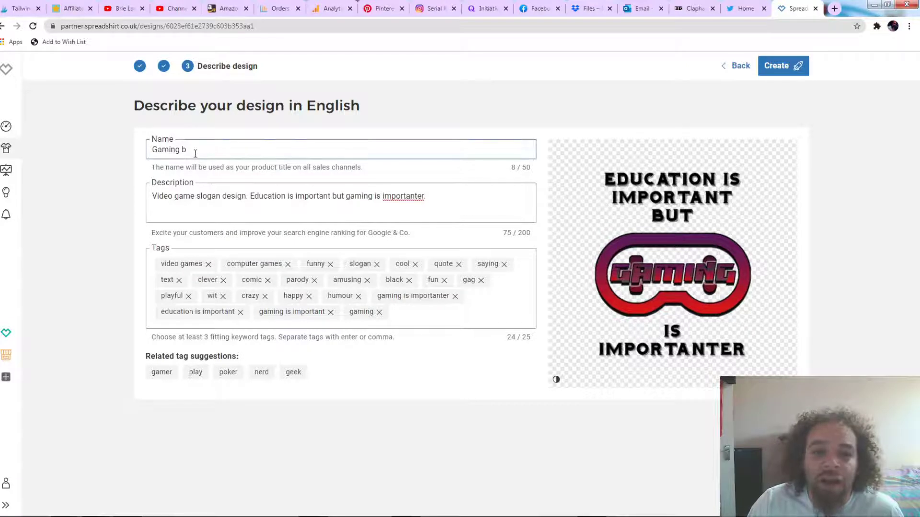
{"action": "left_click_drag", "start_coordinate": [187, 150], "coordinate": [147, 153]}
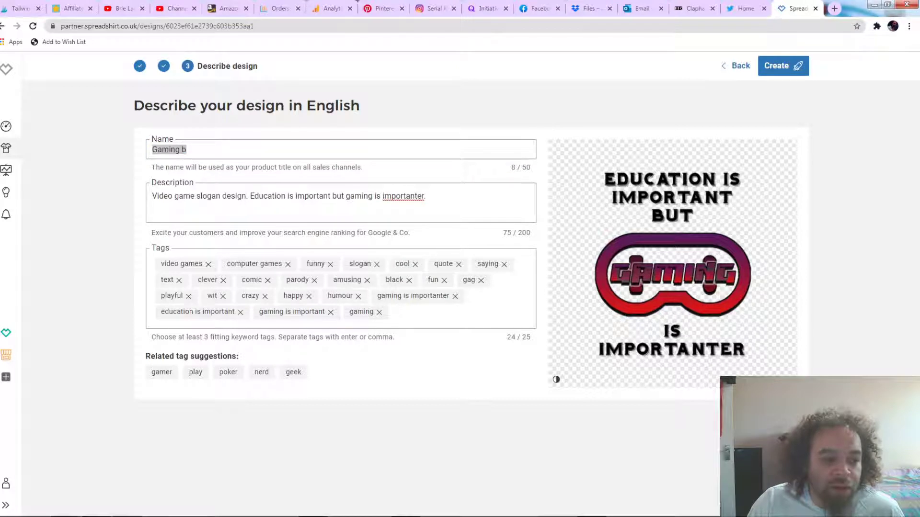
{"action": "right_click", "coordinate": [206, 152]}
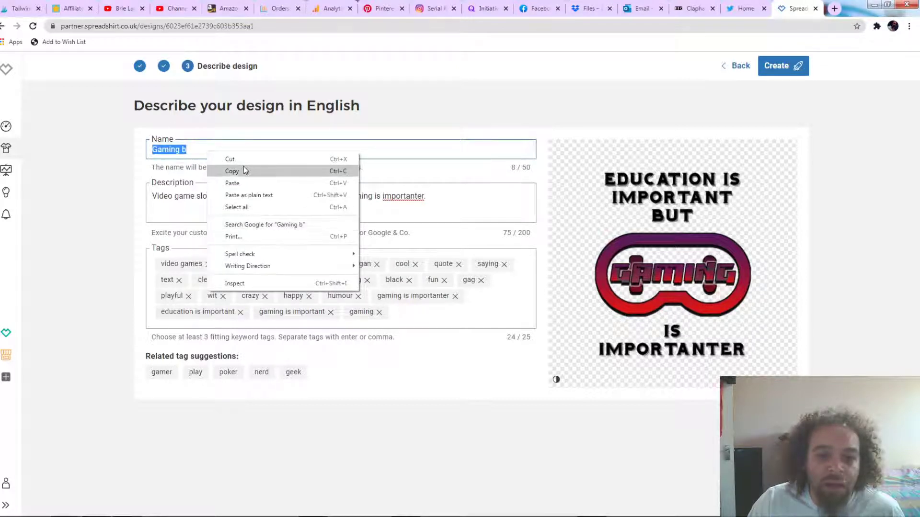
{"action": "left_click", "coordinate": [234, 183]}
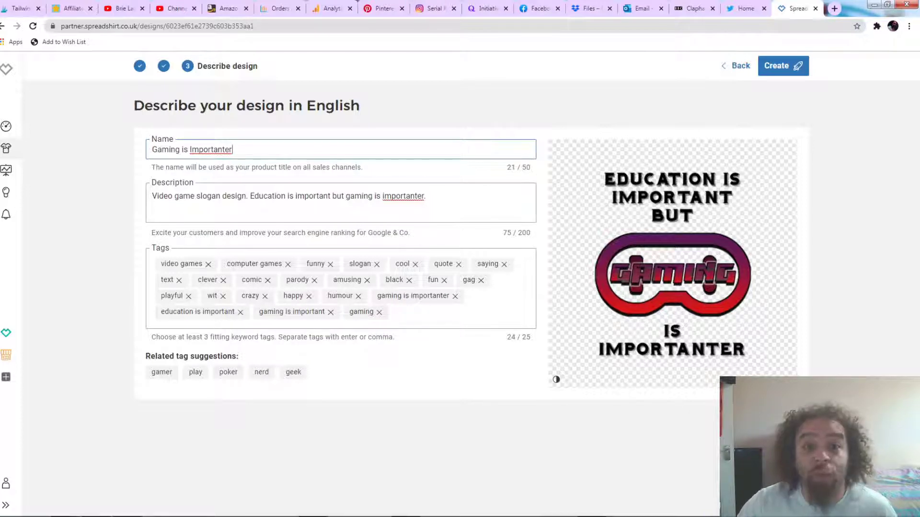
{"action": "left_click", "coordinate": [799, 72]}
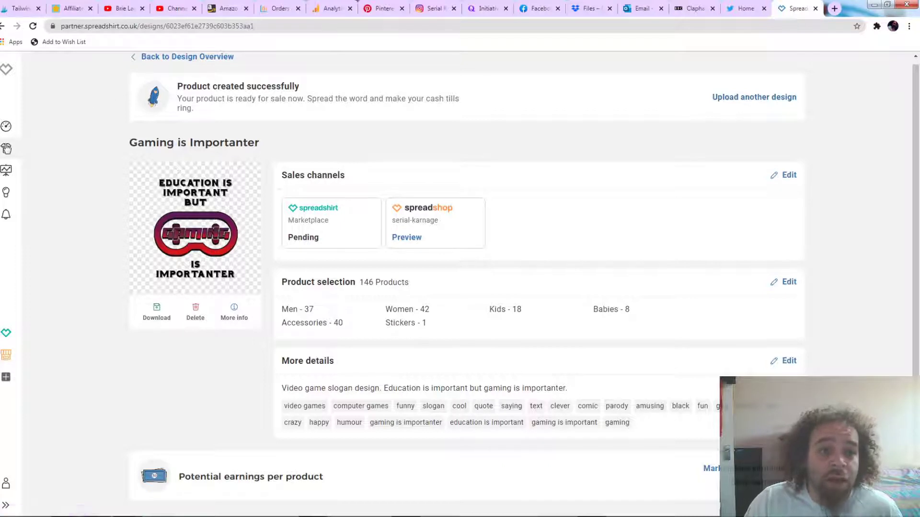
- Open the designs overview, check the sales channel status of Gaming is Importanter and look through the other designs
{"action": "left_click", "coordinate": [4, 150]}
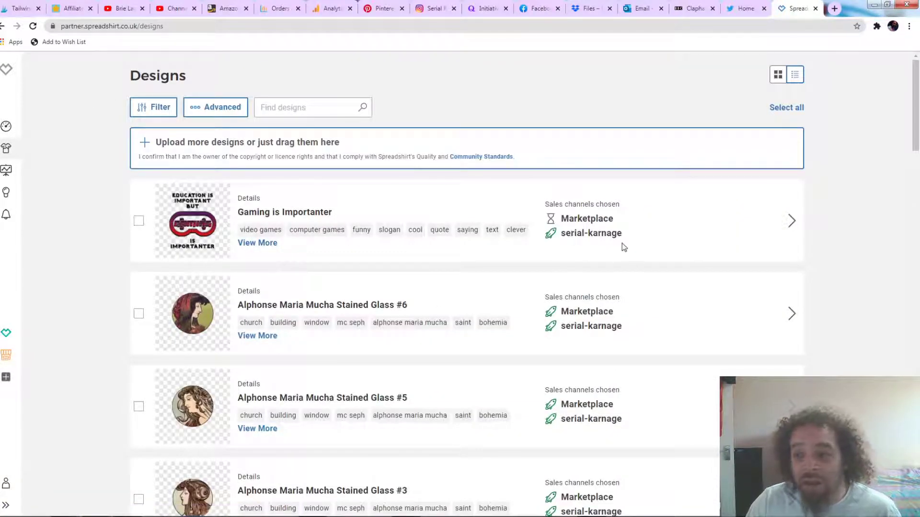
{"action": "mouse_move", "coordinate": [551, 219]}
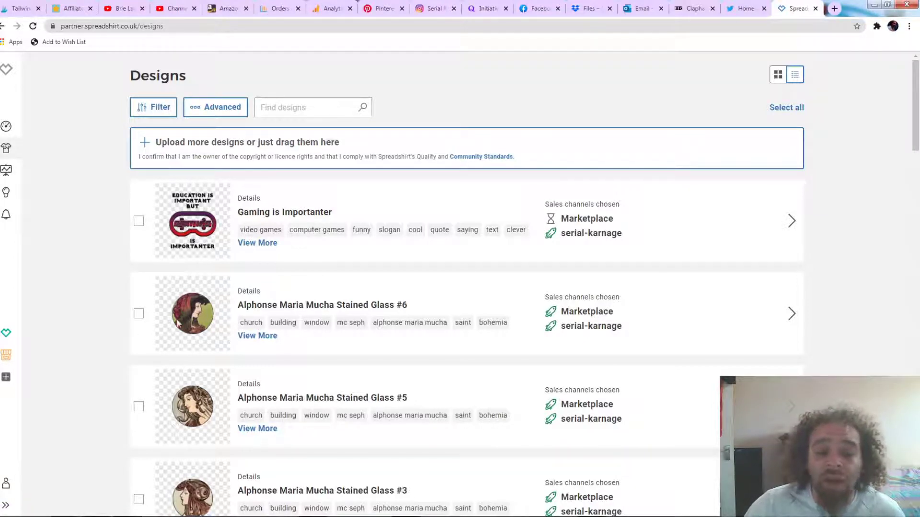
{"action": "scroll", "coordinate": [31, 178], "scroll_direction": "down", "scroll_amount": 2}
{"action": "scroll", "coordinate": [119, 195], "scroll_direction": "down", "scroll_amount": 10}
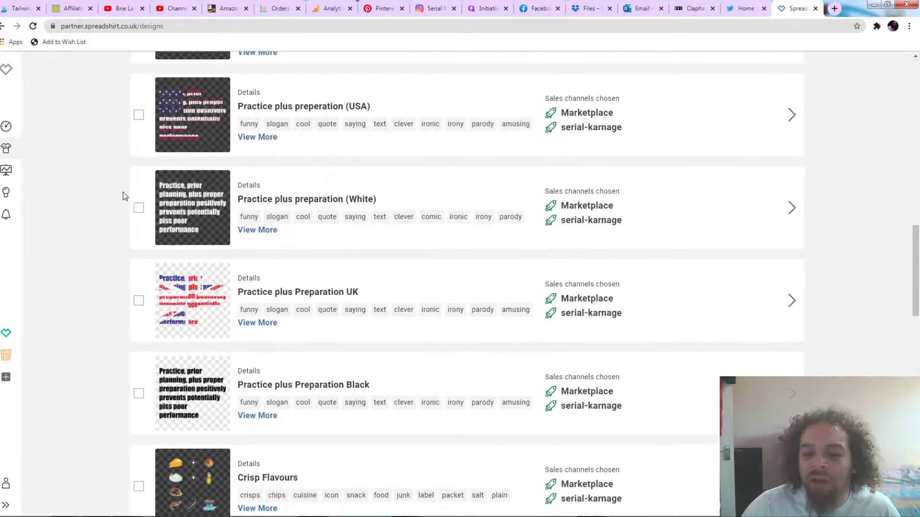
{"action": "scroll", "coordinate": [131, 195], "scroll_direction": "up", "scroll_amount": 12}
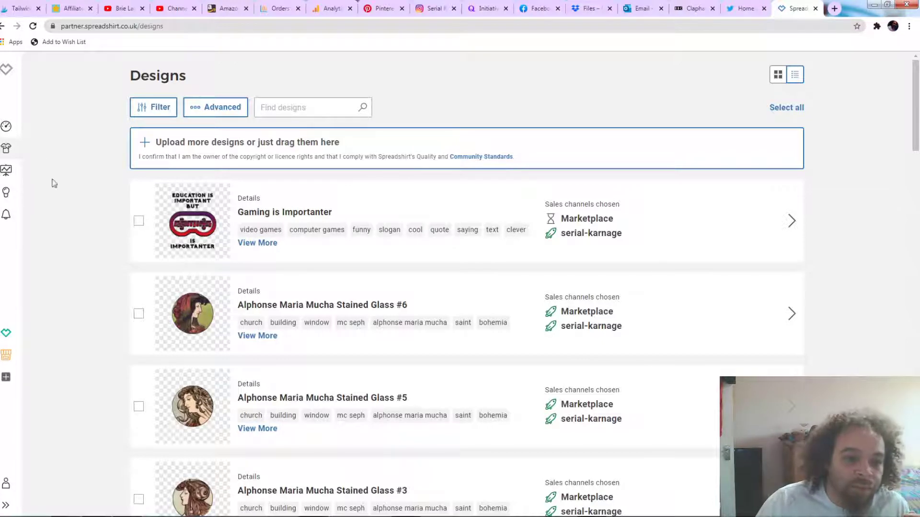
- Open the Spreadshop preview and view the Gaming is Importanter Men's Premium T-Shirt in its red and charcoal colour options
{"action": "left_click", "coordinate": [7, 355]}
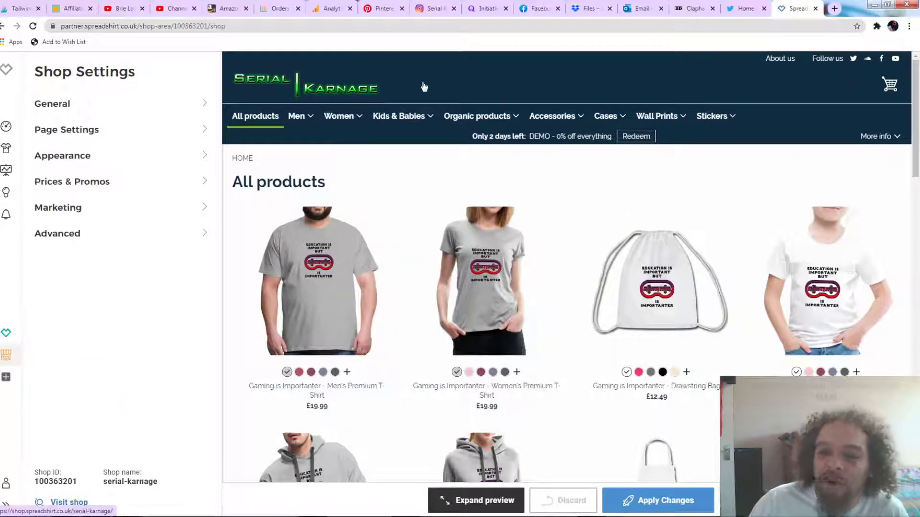
{"action": "scroll", "coordinate": [543, 241], "scroll_direction": "down", "scroll_amount": 5}
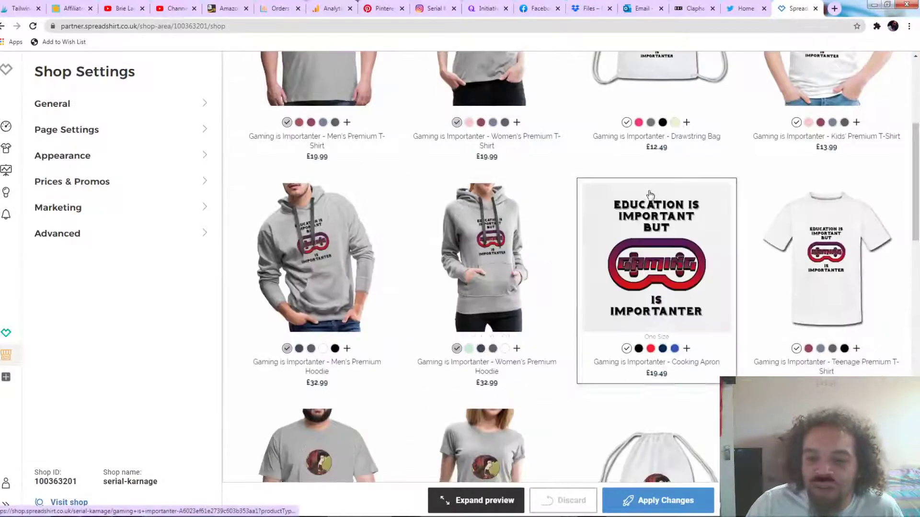
{"action": "scroll", "coordinate": [536, 165], "scroll_direction": "up", "scroll_amount": 4}
{"action": "mouse_move", "coordinate": [408, 71]}
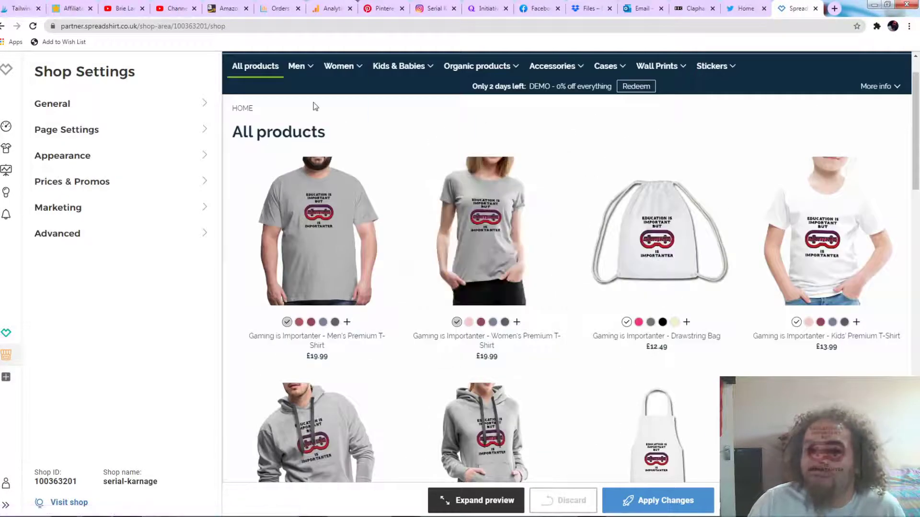
{"action": "left_click", "coordinate": [298, 324]}
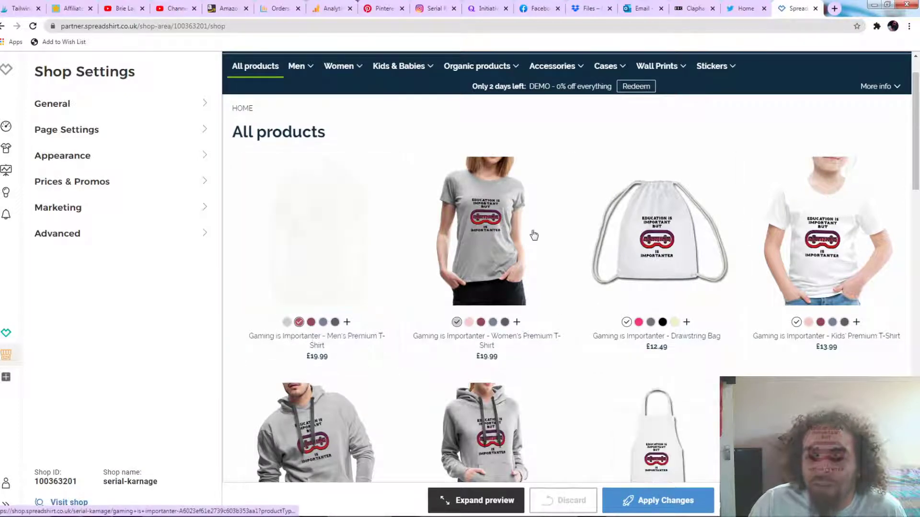
{"action": "left_click", "coordinate": [335, 324]}
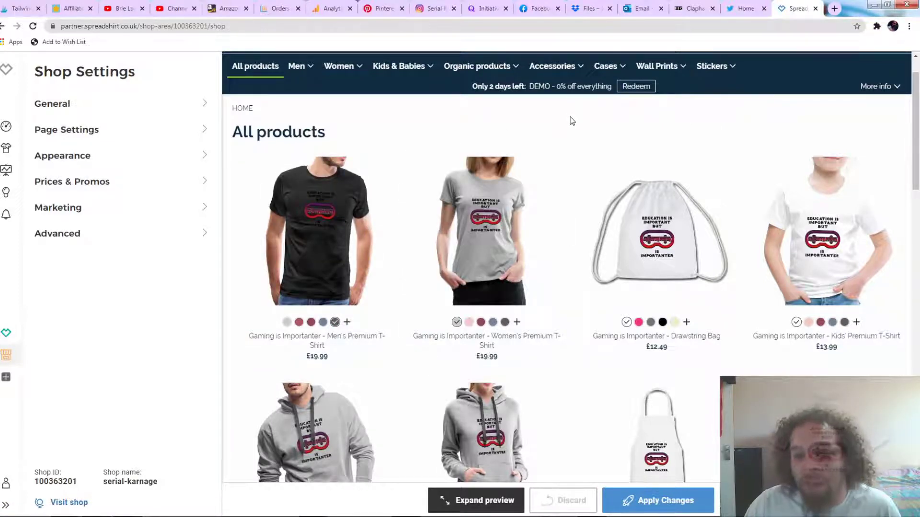
- Open the Gaming is Importanter Men's Premium Hoodie page, review its colours and product information, and return to the product overview
{"action": "scroll", "coordinate": [599, 159], "scroll_direction": "down", "scroll_amount": 5}
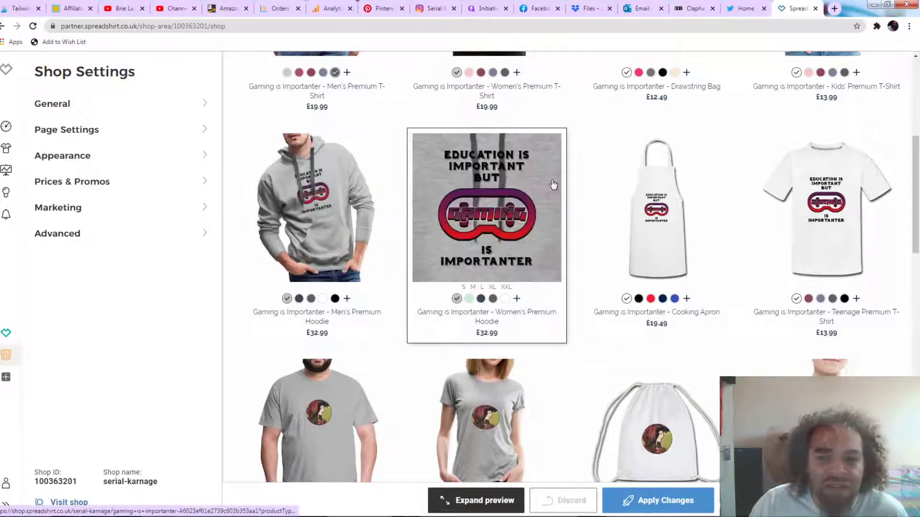
{"action": "left_click", "coordinate": [348, 303]}
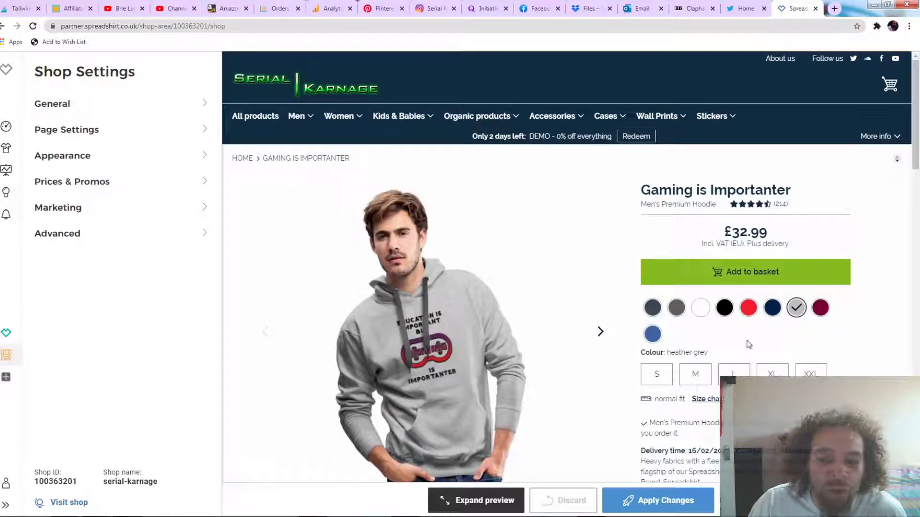
{"action": "scroll", "coordinate": [702, 256], "scroll_direction": "down", "scroll_amount": 6}
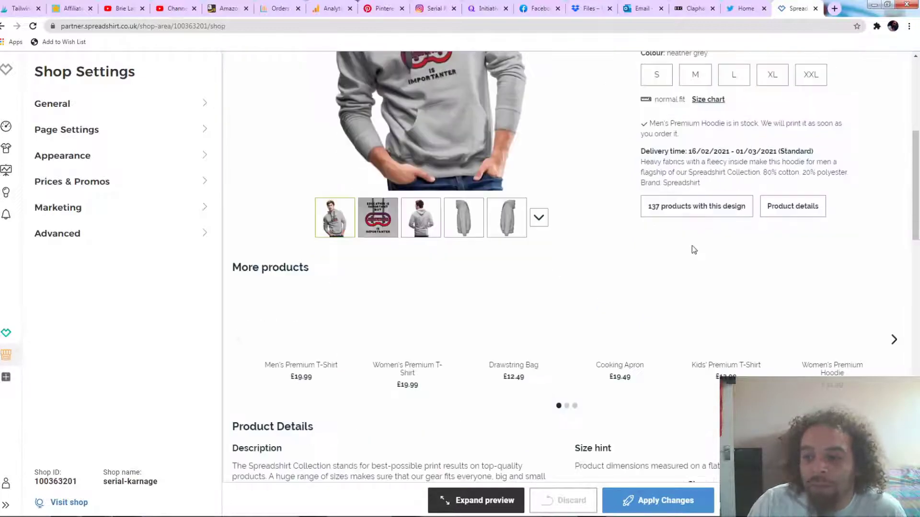
{"action": "left_click", "coordinate": [3, 26]}
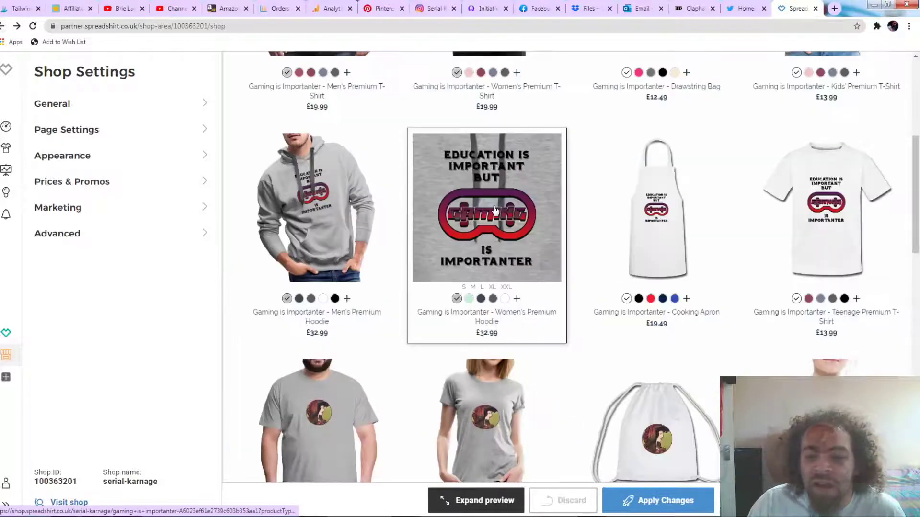
- Look through the first page of all products in the shop preview, comparing the Gaming is Importanter items with the older designs
{"action": "scroll", "coordinate": [580, 149], "scroll_direction": "up", "scroll_amount": 6}
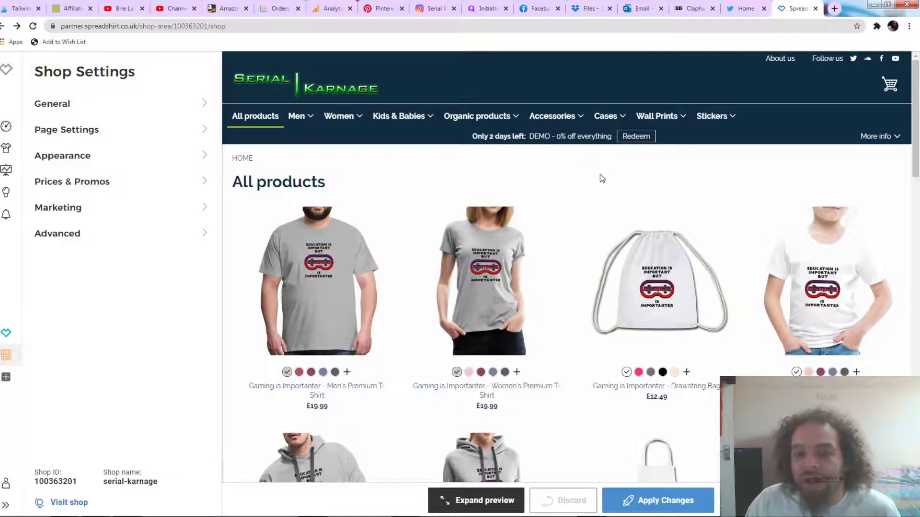
{"action": "scroll", "coordinate": [601, 178], "scroll_direction": "down", "scroll_amount": 6}
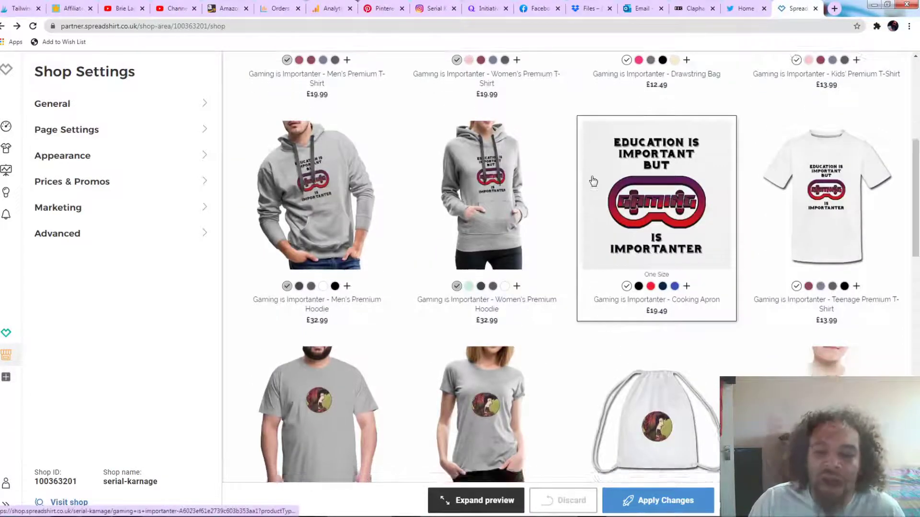
{"action": "scroll", "coordinate": [584, 192], "scroll_direction": "down", "scroll_amount": 4}
{"action": "scroll", "coordinate": [581, 190], "scroll_direction": "down", "scroll_amount": 4}
{"action": "scroll", "coordinate": [581, 190], "scroll_direction": "down", "scroll_amount": 2}
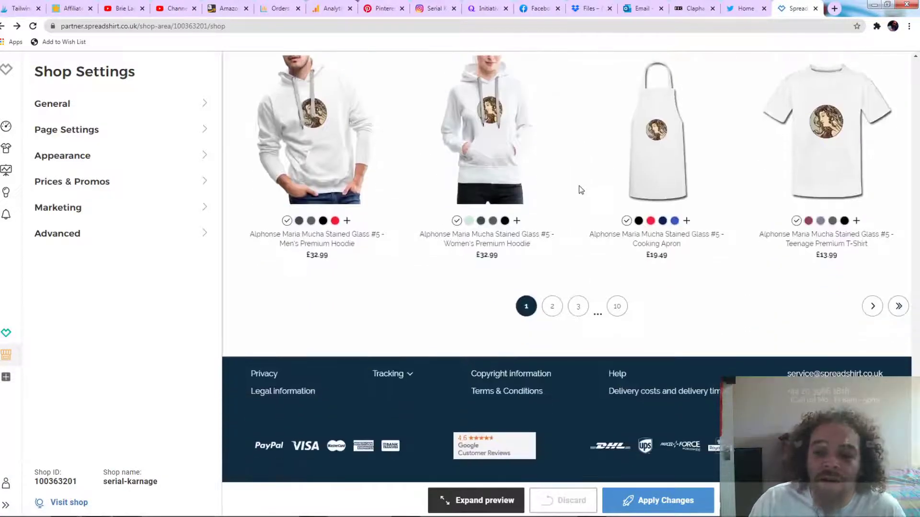
{"action": "scroll", "coordinate": [423, 183], "scroll_direction": "up", "scroll_amount": 20}
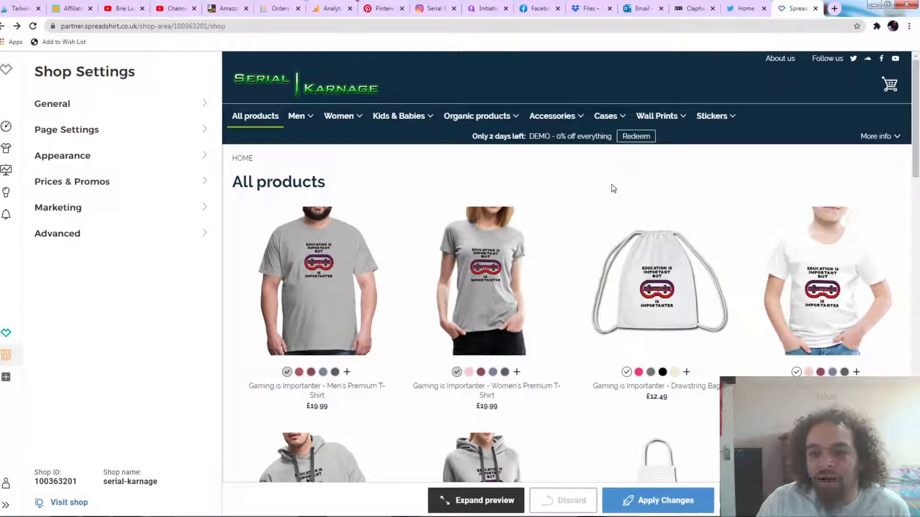
{"action": "scroll", "coordinate": [612, 178], "scroll_direction": "down", "scroll_amount": 1}
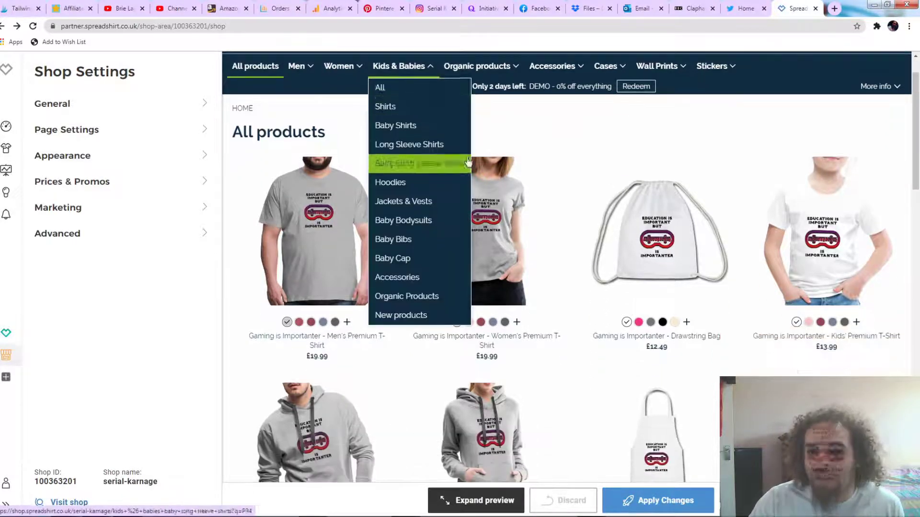
{"action": "scroll", "coordinate": [575, 120], "scroll_direction": "down", "scroll_amount": 8}
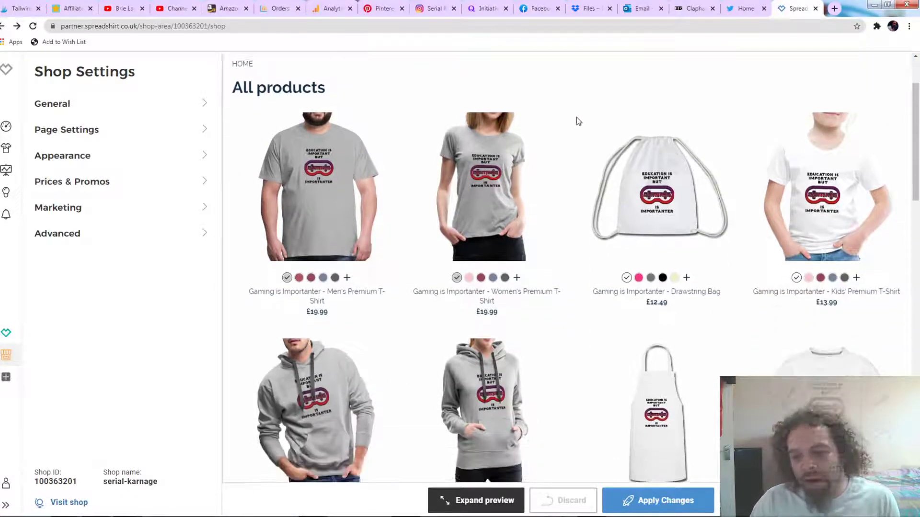
{"action": "scroll", "coordinate": [574, 108], "scroll_direction": "down", "scroll_amount": 15}
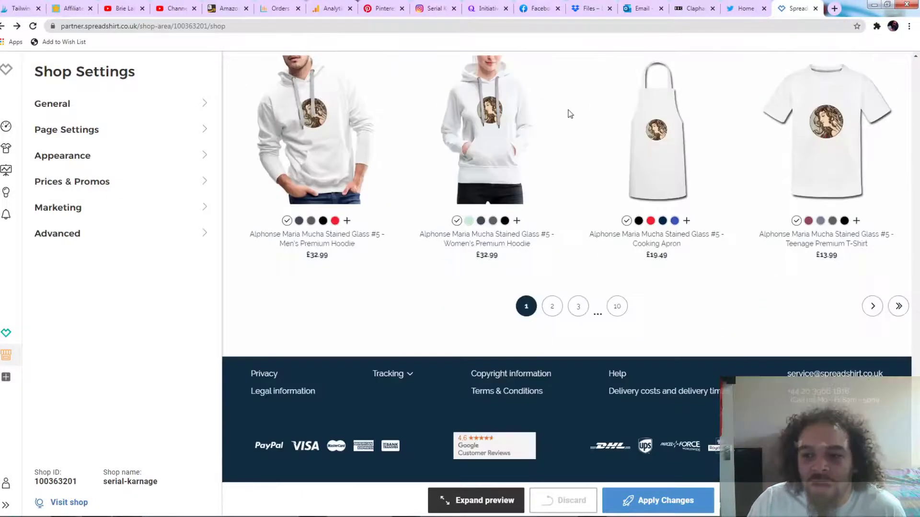
{"action": "scroll", "coordinate": [569, 111], "scroll_direction": "up", "scroll_amount": 18}
{"action": "scroll", "coordinate": [534, 170], "scroll_direction": "up", "scroll_amount": 6}
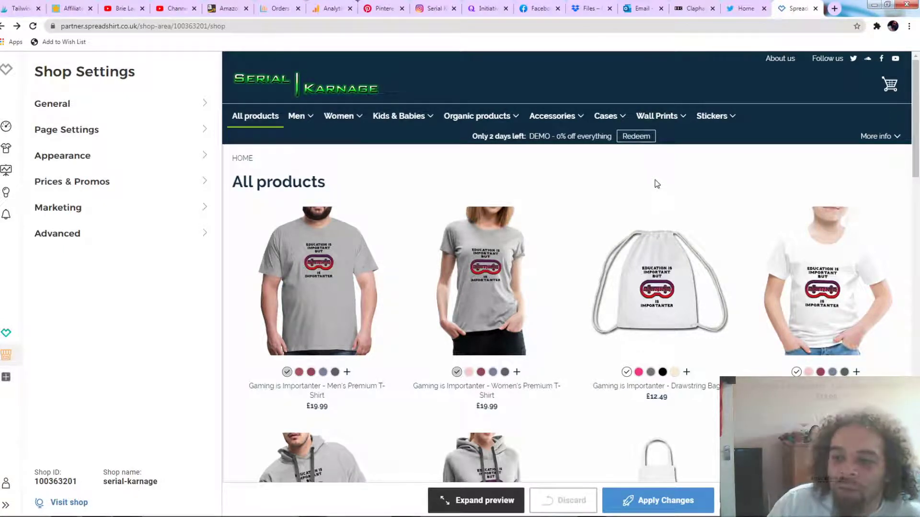
{"action": "scroll", "coordinate": [656, 179], "scroll_direction": "down", "scroll_amount": 7}
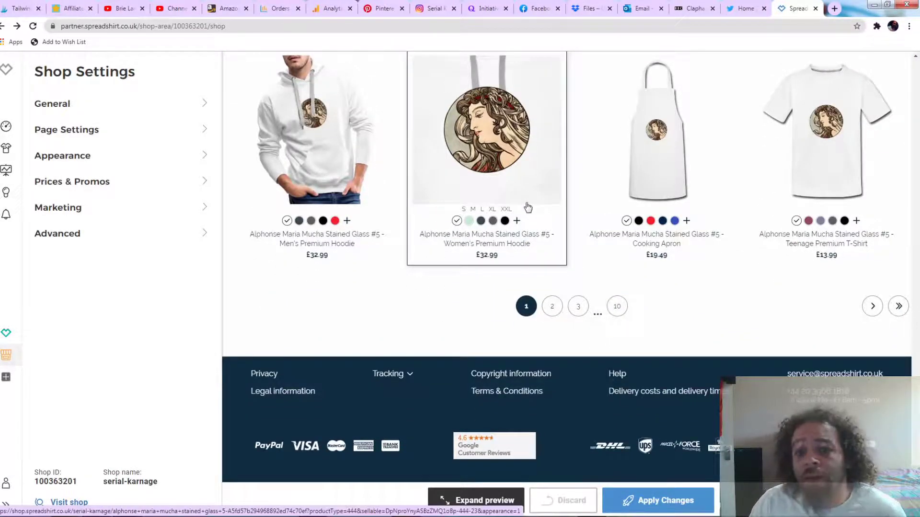
{"action": "scroll", "coordinate": [527, 207], "scroll_direction": "up", "scroll_amount": 15}
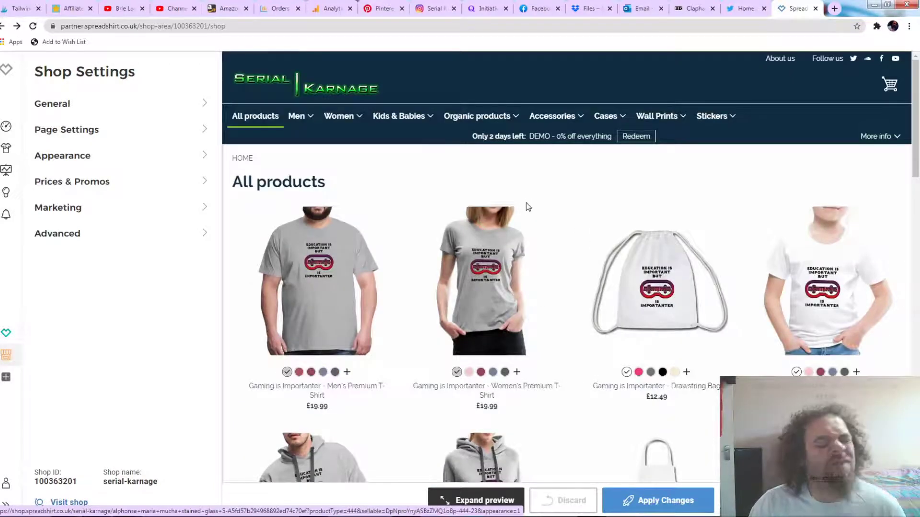